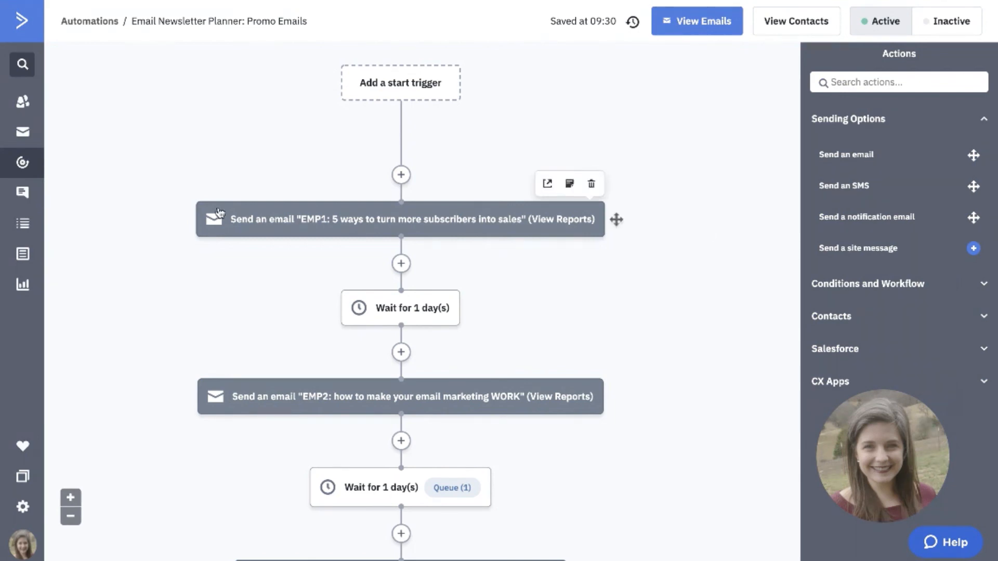
# Examine the sequence of promo emails from EMP1 to EMP5 in the Email Newsletter Planner automation.
pyautogui.moveTo(213, 219)
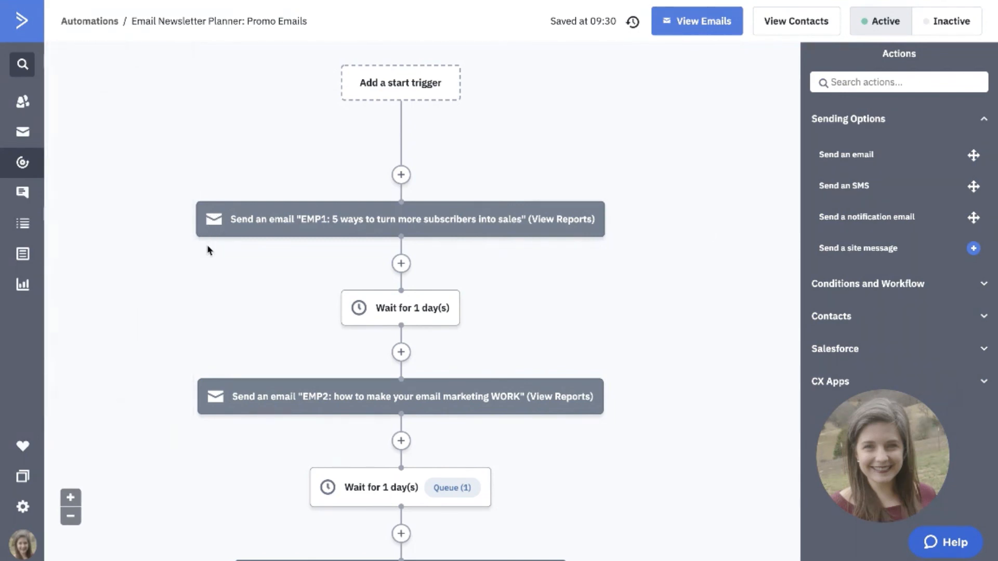
pyautogui.scroll(-3, 204, 312)
pyautogui.scroll(-3, 247, 307)
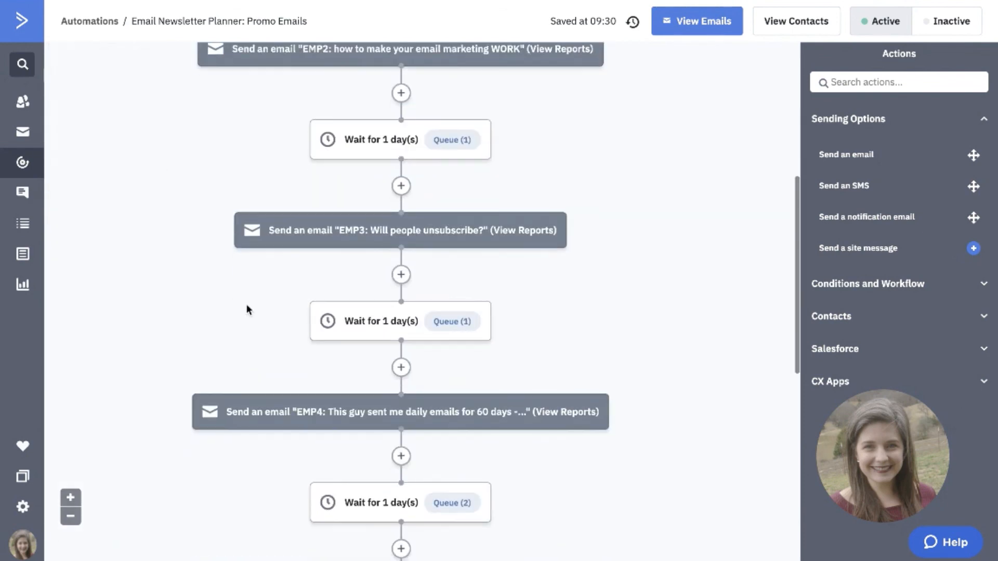
pyautogui.moveTo(213, 336)
pyautogui.scroll(-2, 253, 330)
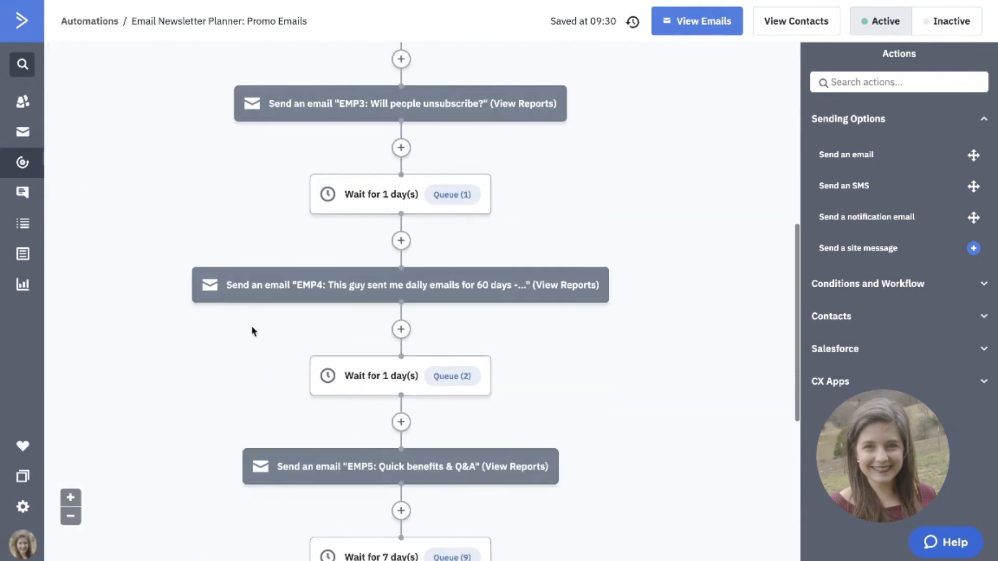
pyautogui.scroll(6, 264, 384)
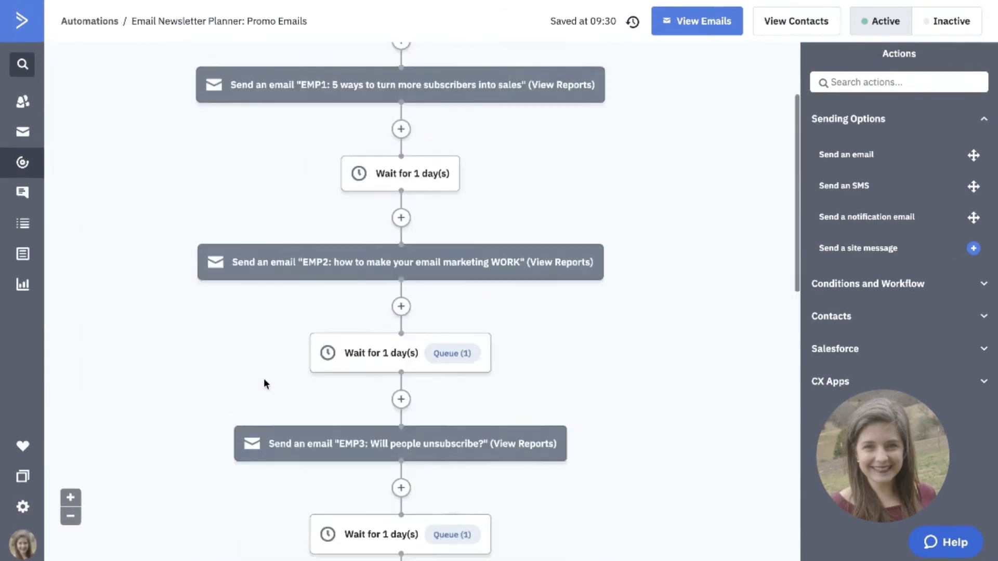
pyautogui.scroll(-10, 264, 384)
pyautogui.scroll(6, 263, 384)
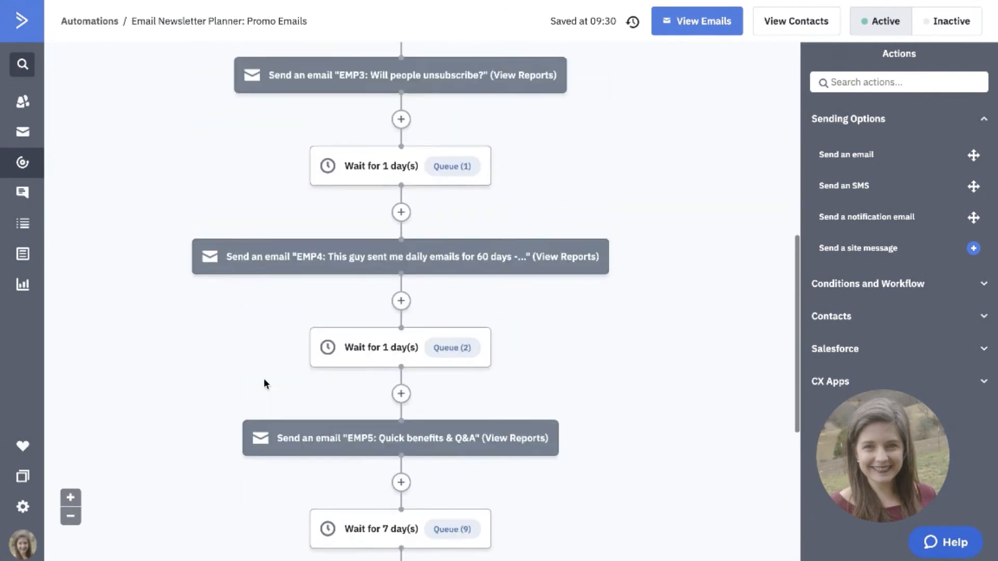
pyautogui.scroll(-2, 264, 350)
pyautogui.scroll(9, 261, 351)
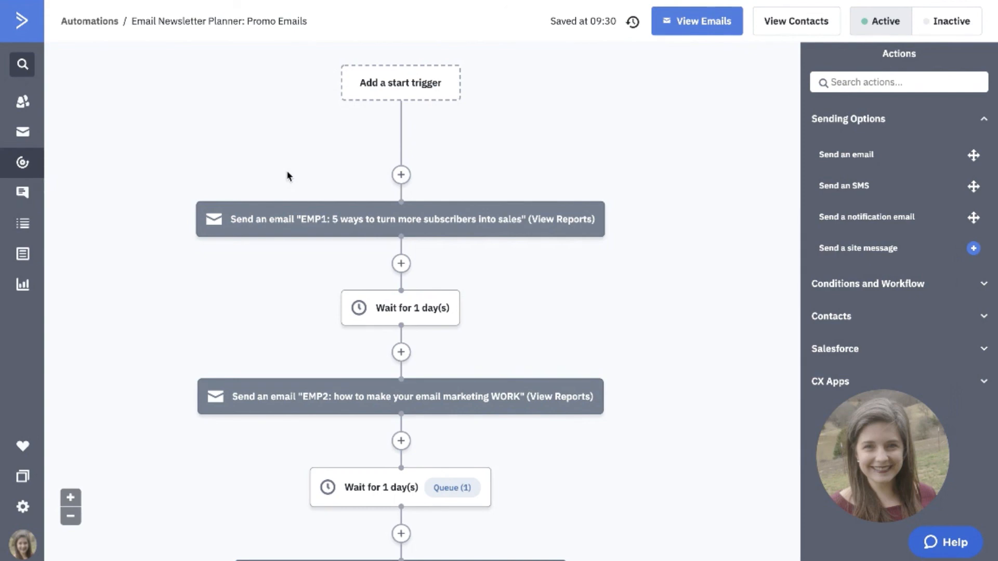
# Examine the wait actions between the promo emails and the goal and end actions that close the automation.
pyautogui.moveTo(366, 310)
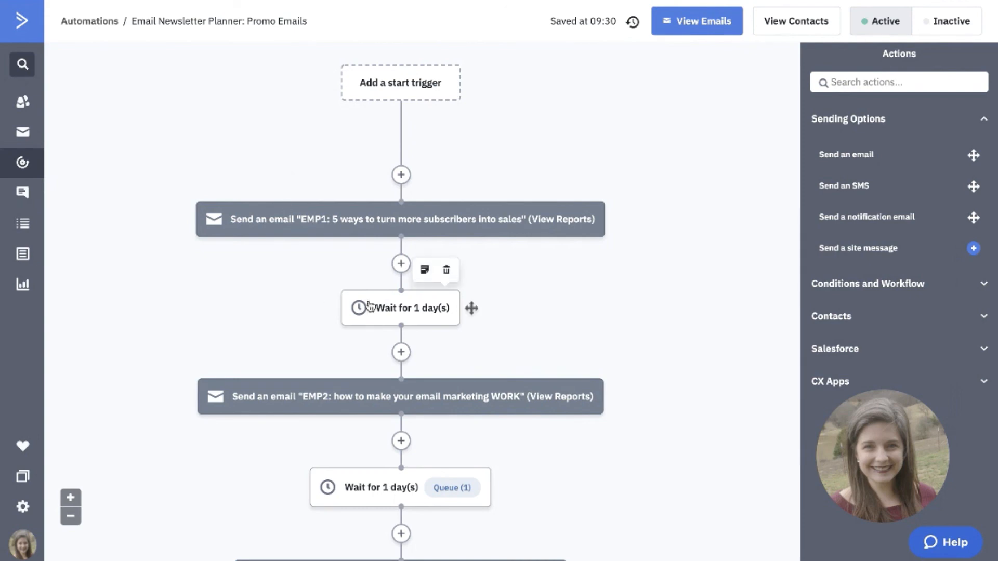
pyautogui.moveTo(343, 479)
pyautogui.scroll(-3, 344, 484)
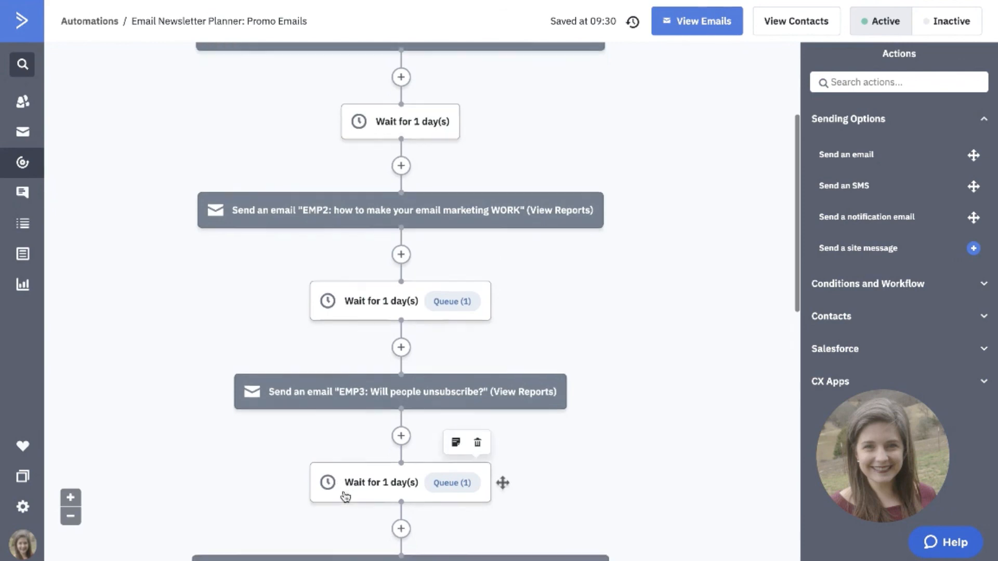
pyautogui.scroll(6, 346, 506)
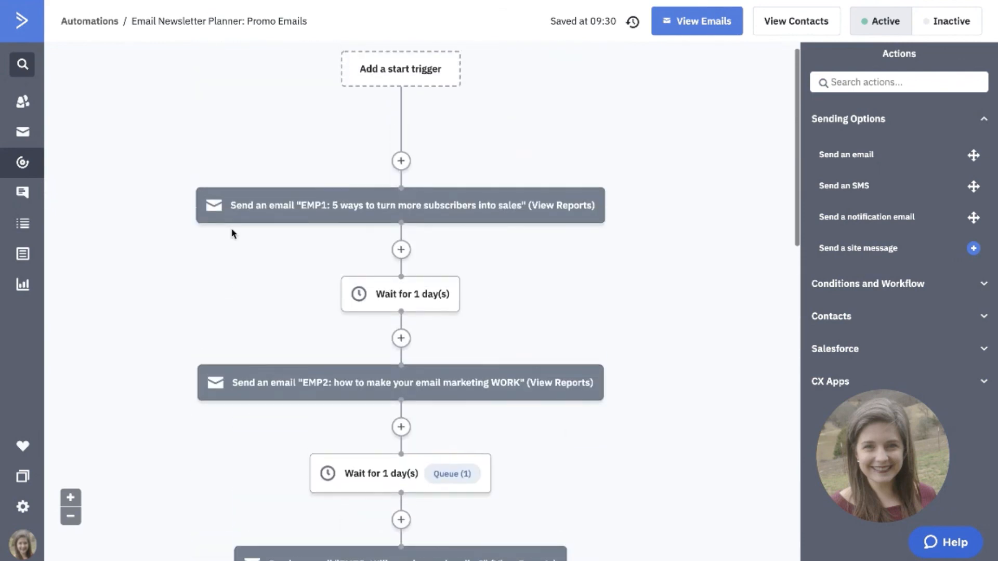
pyautogui.scroll(1, 219, 320)
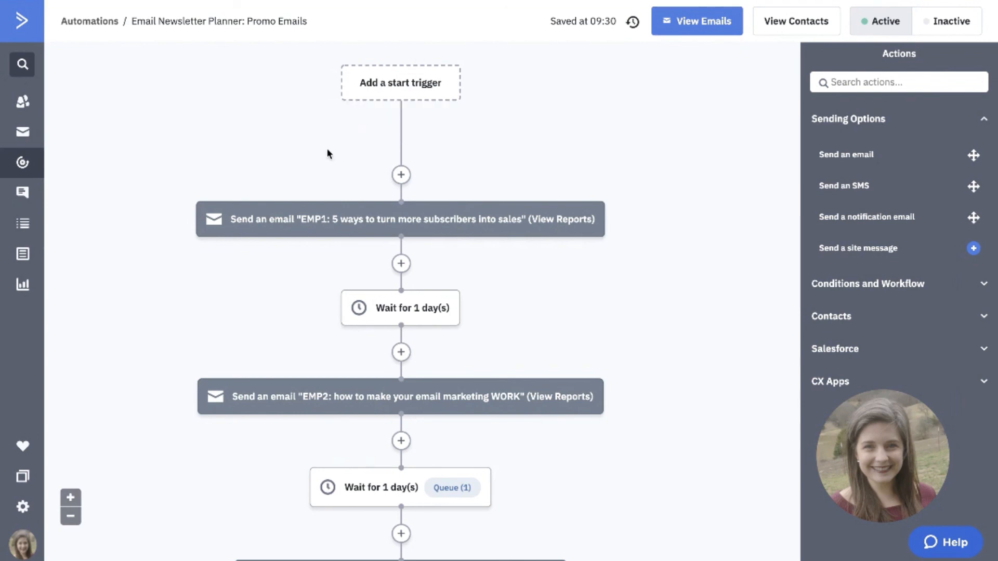
pyautogui.scroll(-4, 309, 375)
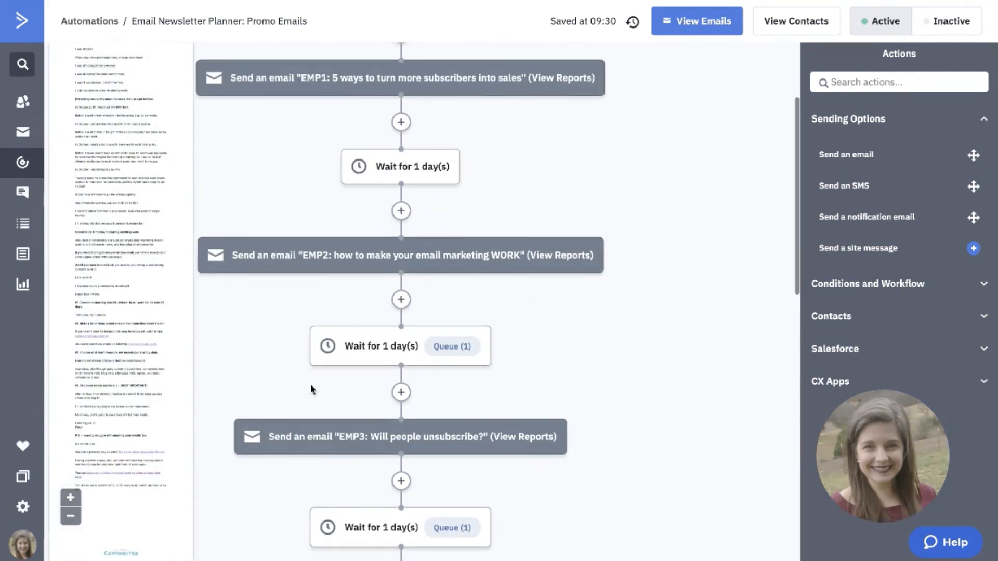
pyautogui.scroll(4, 310, 384)
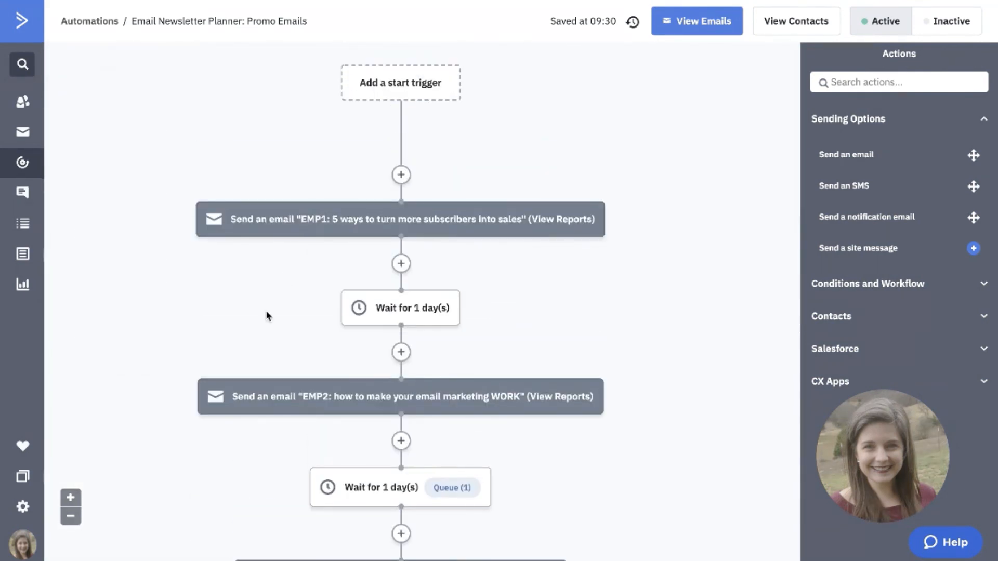
pyautogui.scroll(-15, 239, 366)
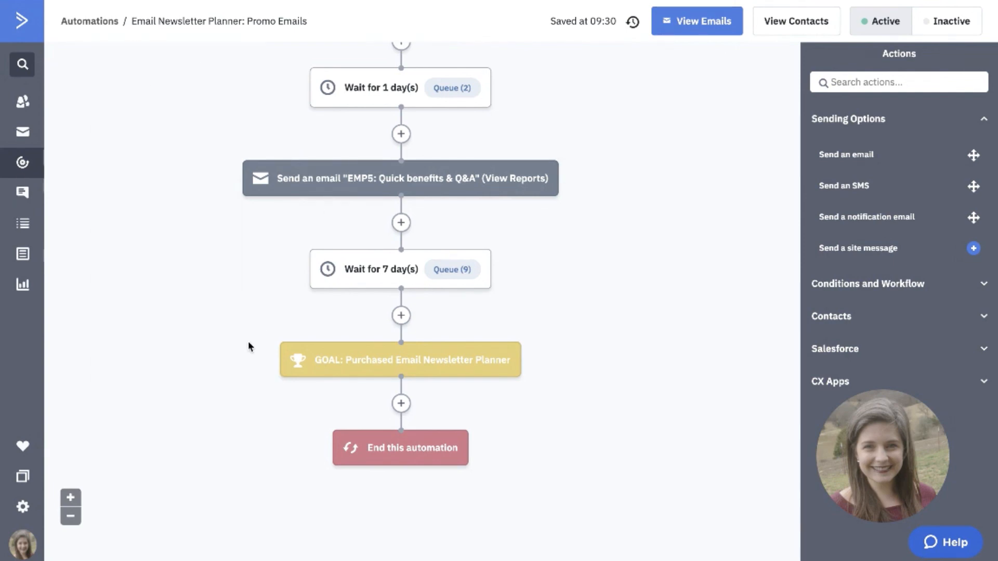
pyautogui.scroll(10, 248, 341)
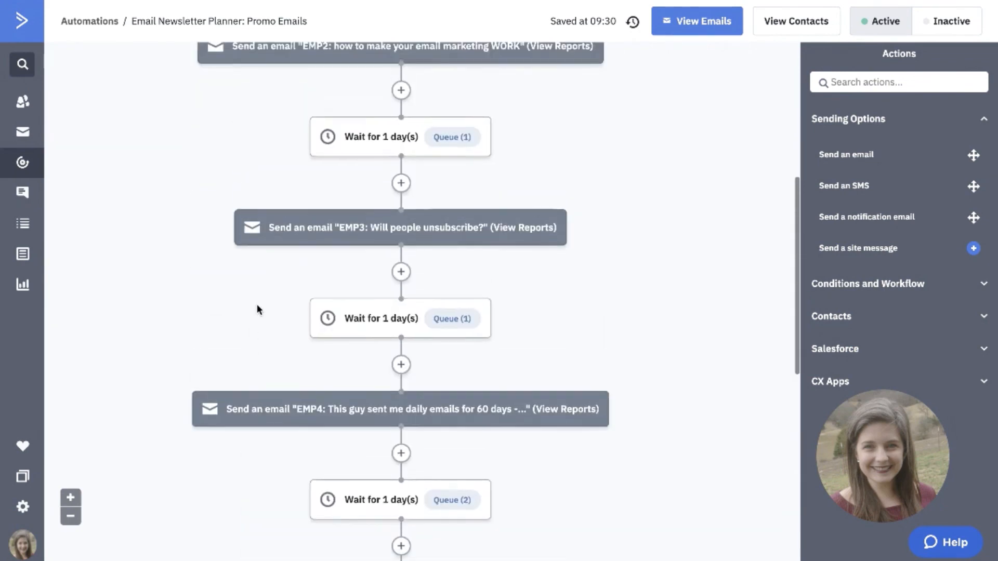
# Review the content previews of the EMP1, EMP2 and EMP3 emails and go through the flow down to its end.
pyautogui.moveTo(238, 153)
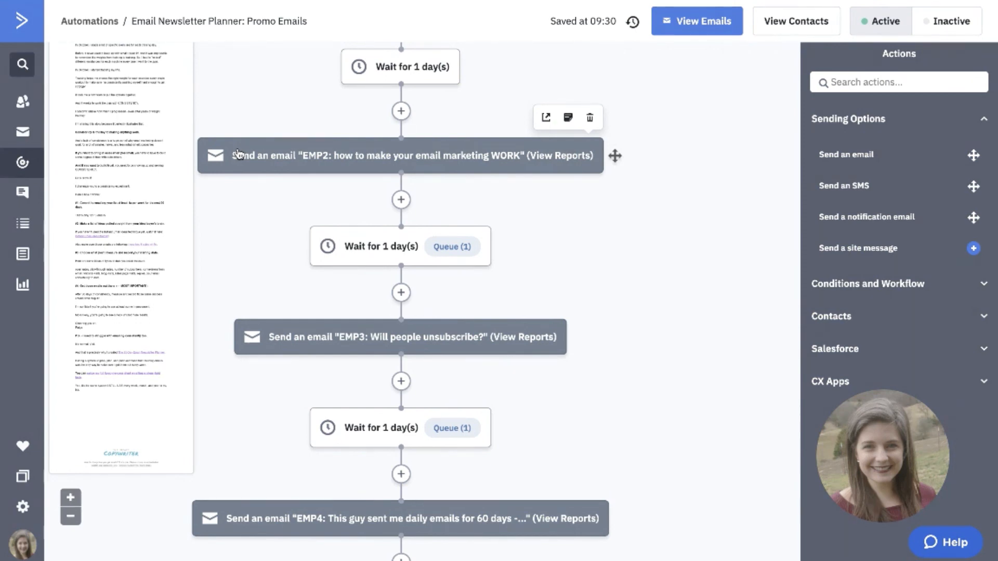
pyautogui.scroll(2, 260, 242)
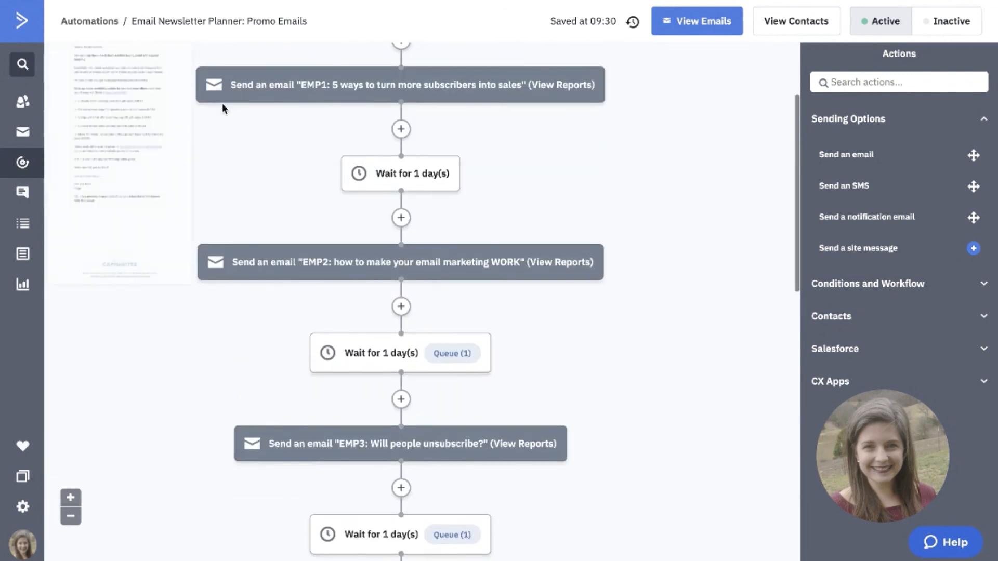
pyautogui.moveTo(273, 89)
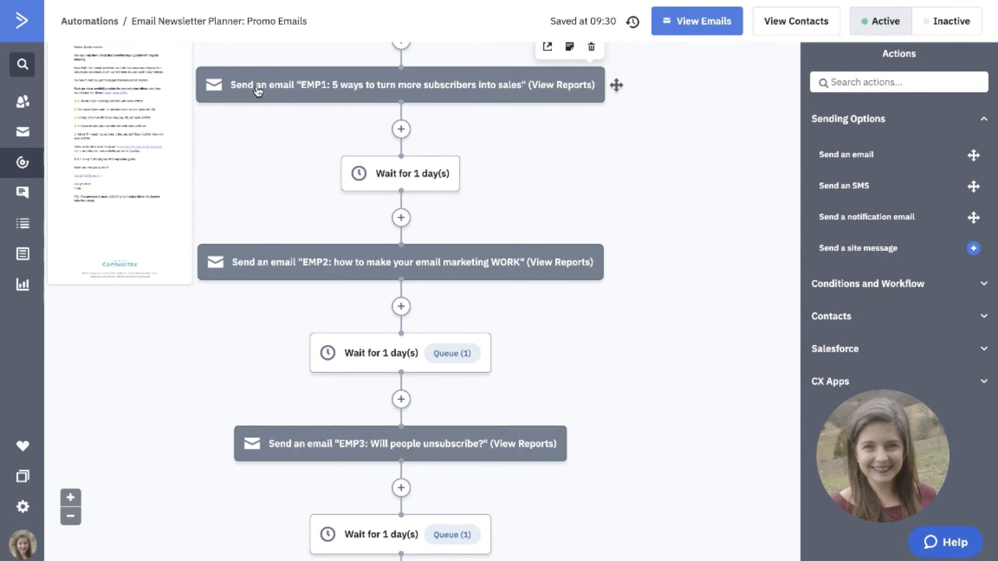
pyautogui.scroll(-10, 158, 233)
pyautogui.scroll(-3, 164, 296)
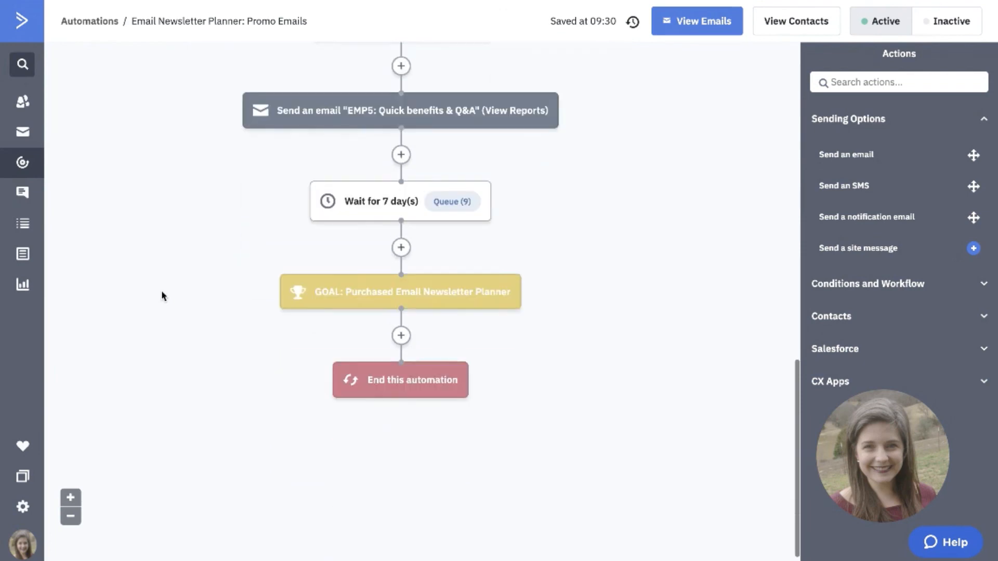
pyautogui.scroll(3, 299, 309)
pyautogui.scroll(5, 298, 309)
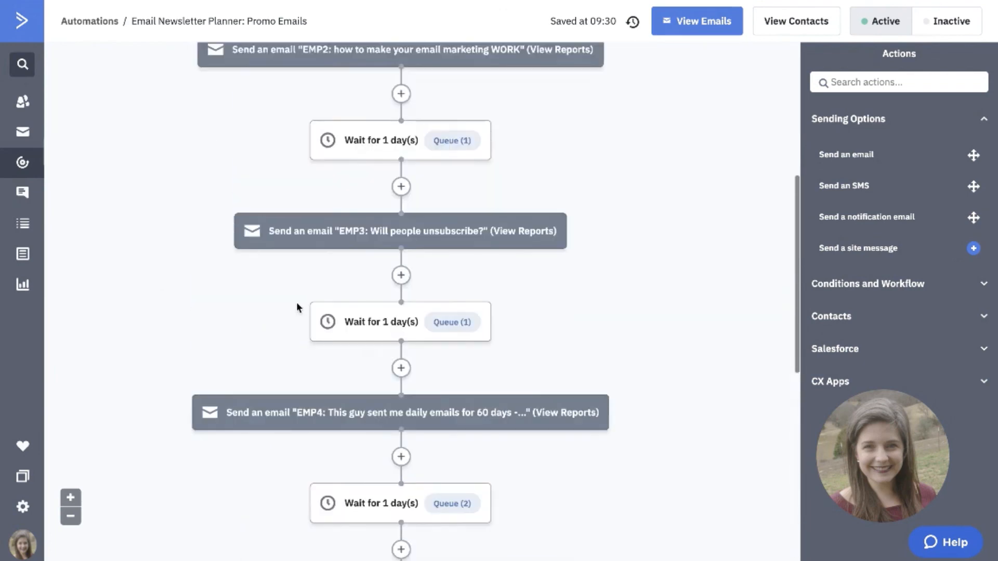
pyautogui.scroll(3, 288, 120)
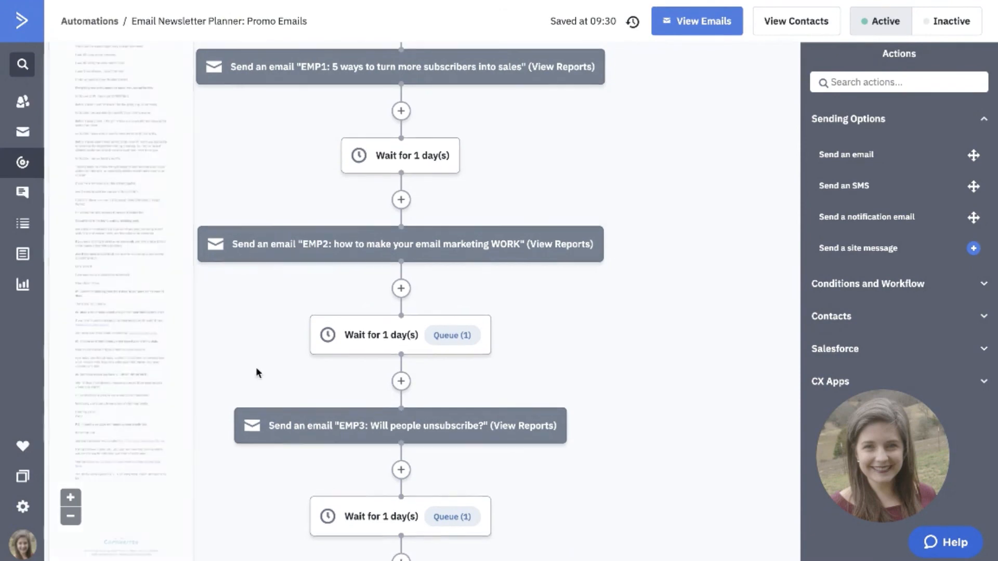
pyautogui.scroll(-3, 263, 358)
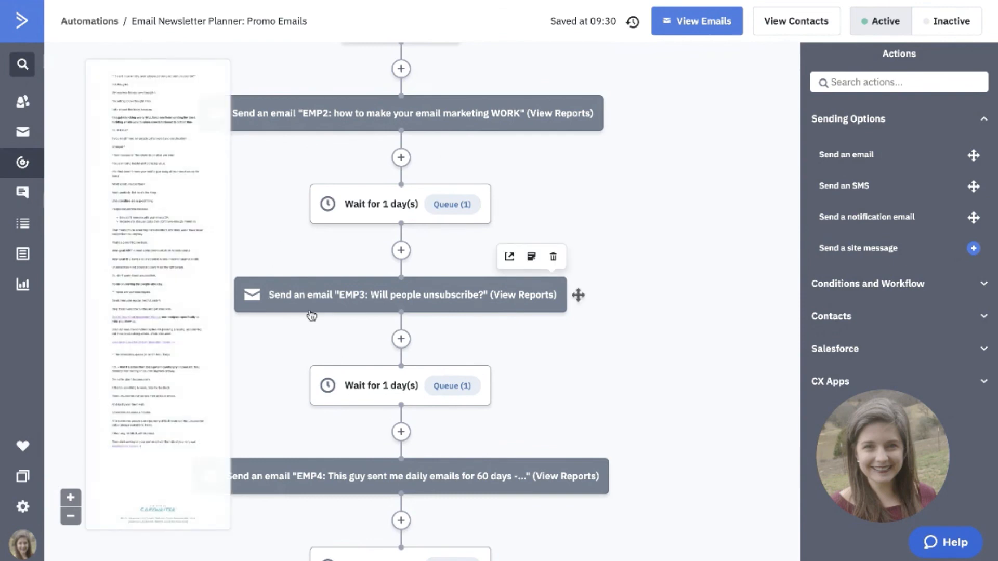
pyautogui.scroll(-10, 307, 457)
pyautogui.scroll(-2, 295, 481)
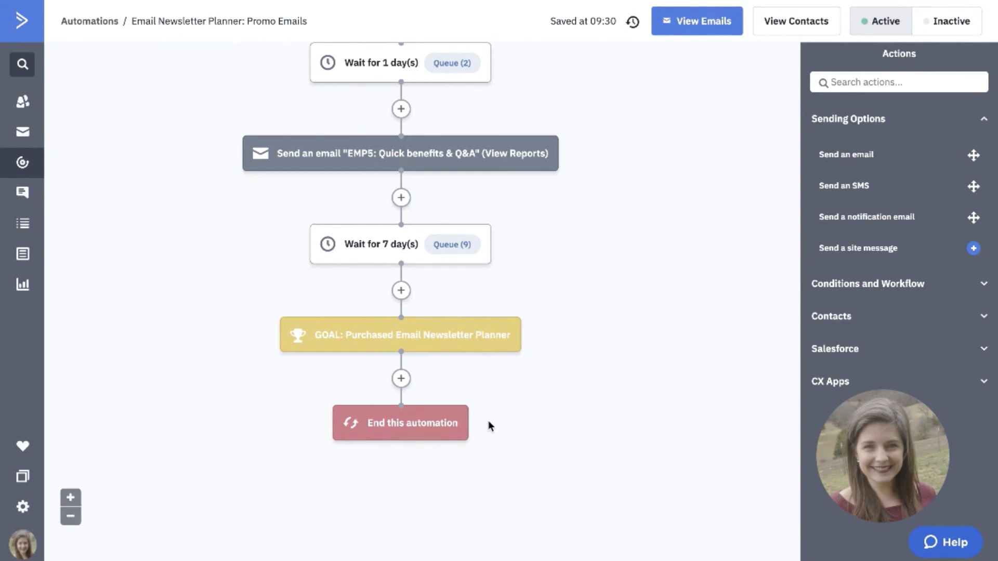
pyautogui.scroll(10, 488, 420)
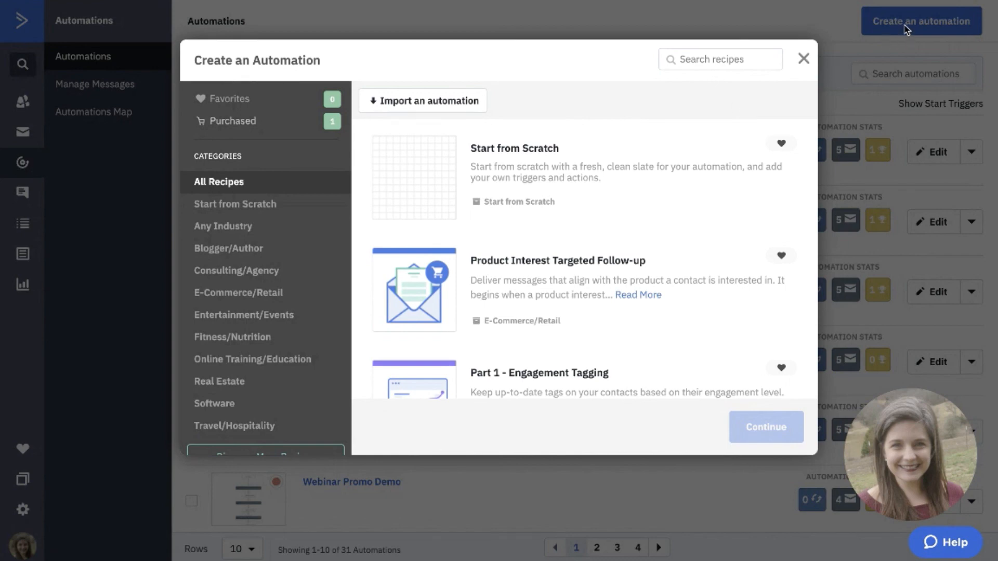
# Create a new automation from scratch without a start trigger and dismiss the new action dialog.
pyautogui.click(567, 173)
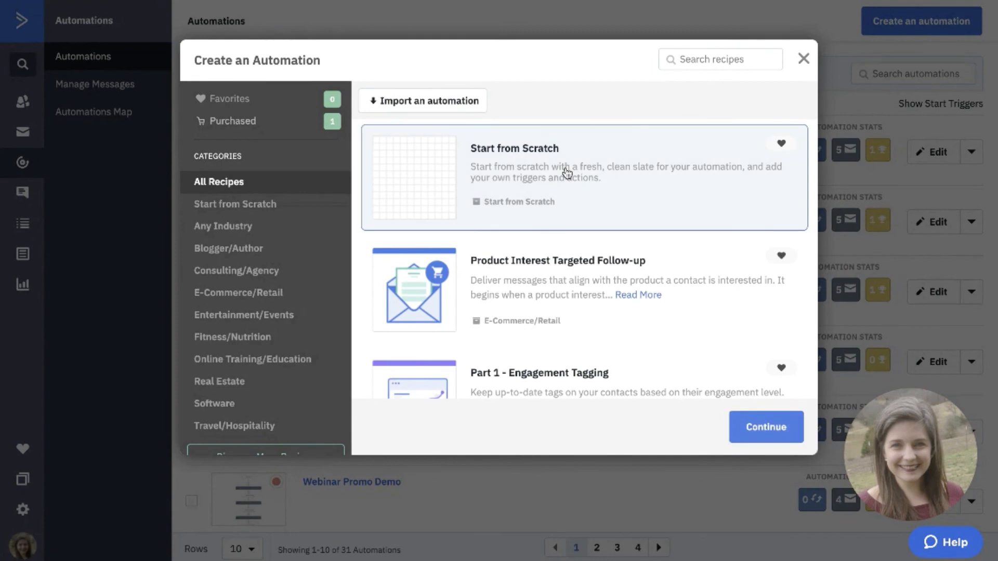
pyautogui.click(748, 427)
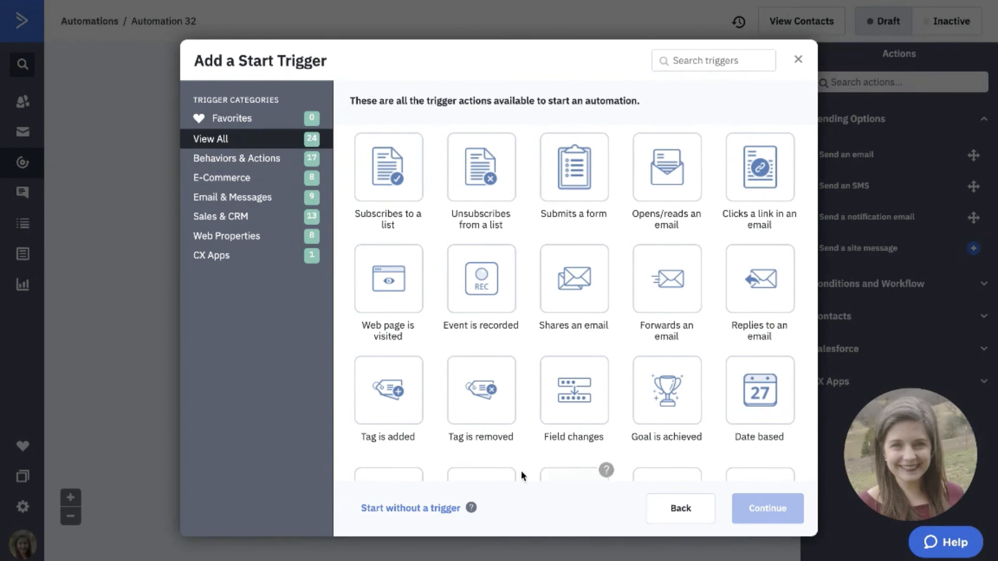
pyautogui.click(435, 512)
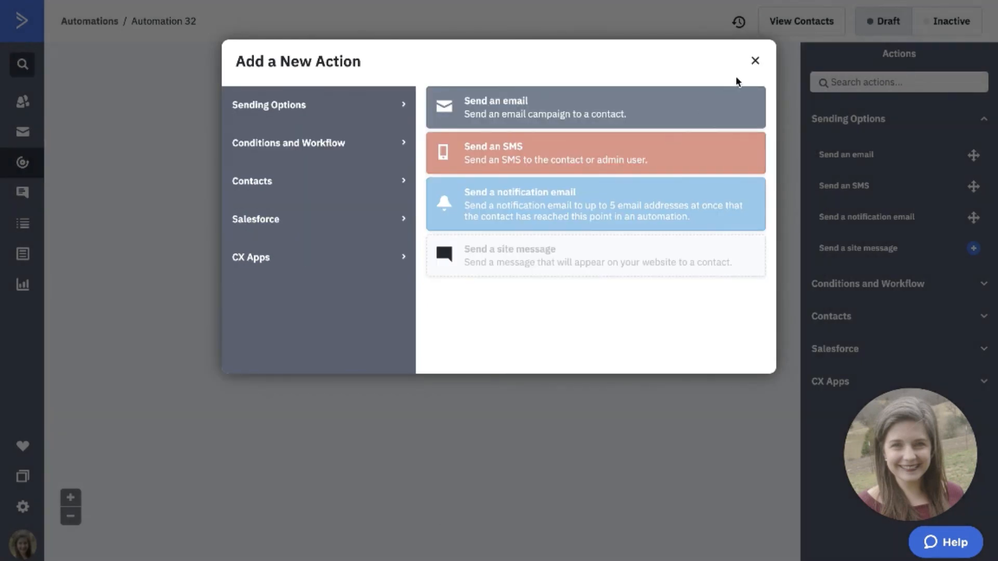
pyautogui.click(754, 61)
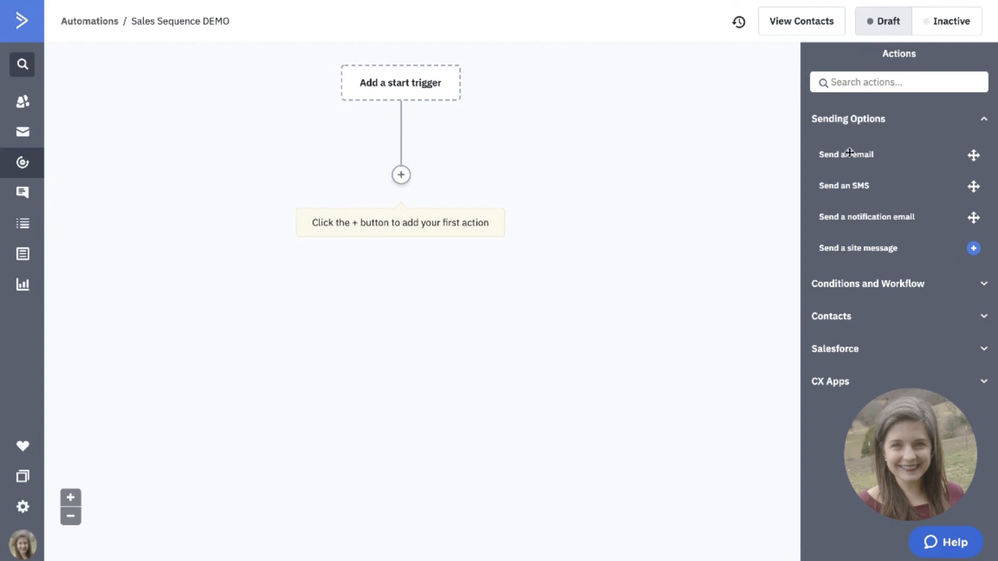
# Add a send-an-email action below the start trigger placeholder and create a new email for it named "promo 1:".
pyautogui.moveTo(872, 156); pyautogui.dragTo(454, 178)
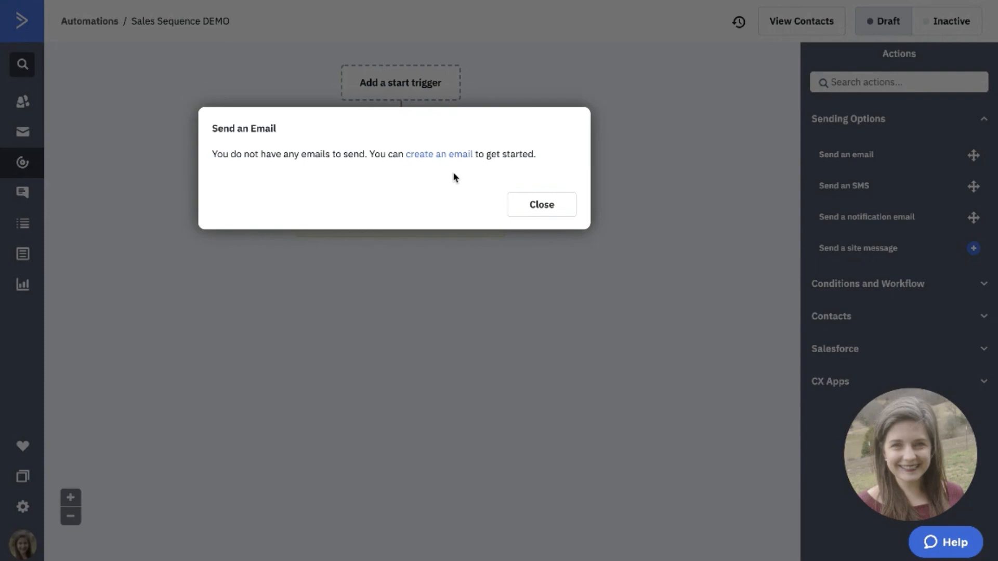
pyautogui.click(456, 155)
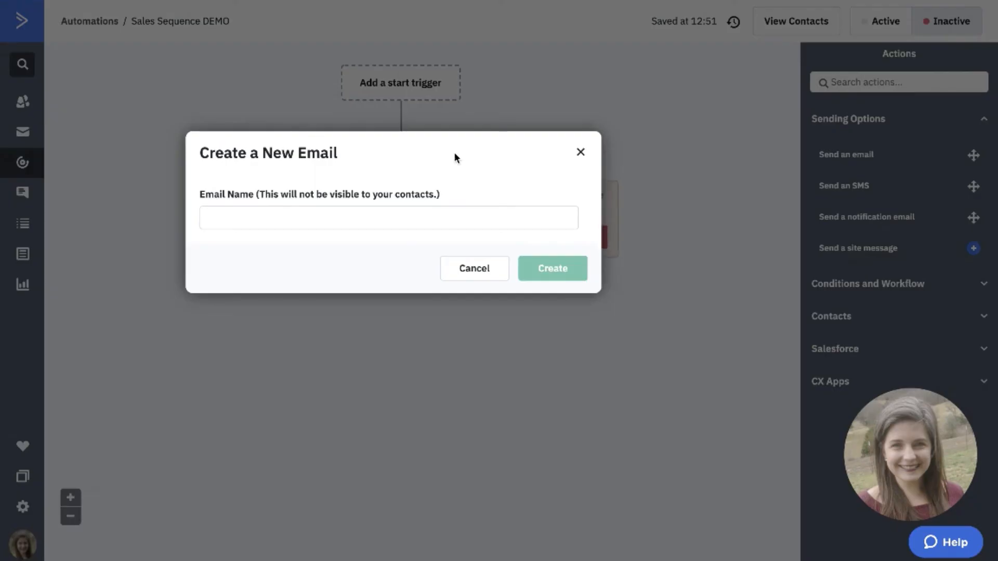
pyautogui.write('promo 1:')
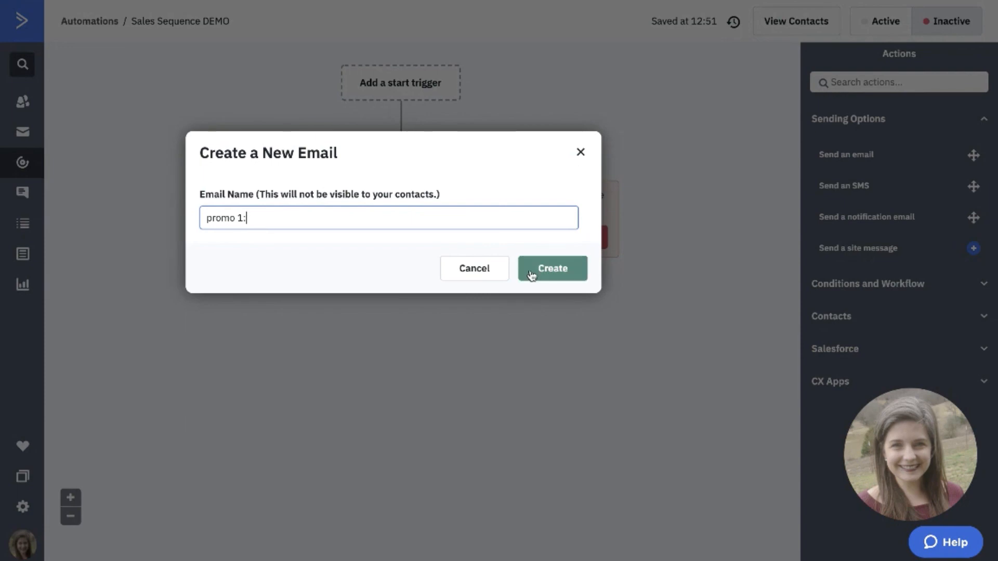
pyautogui.click(531, 274)
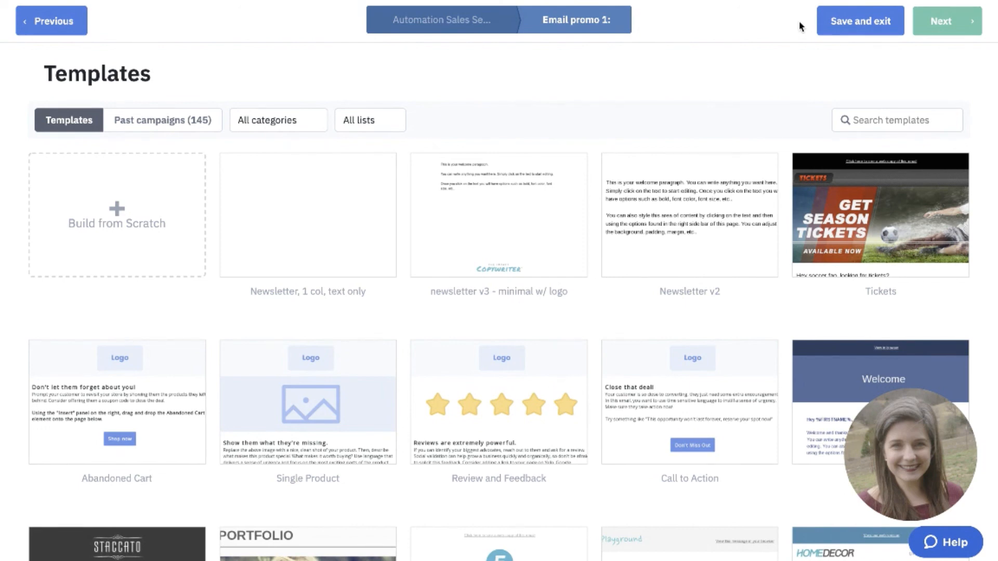
# Save and exit the email designer without choosing a template, and save "promo 1:" as the email to send.
pyautogui.click(850, 21)
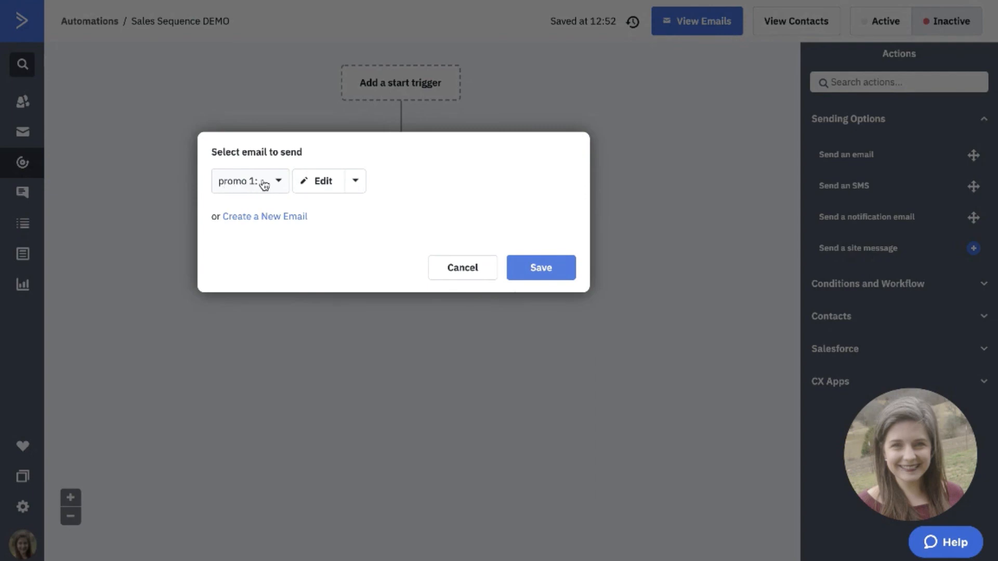
pyautogui.click(525, 267)
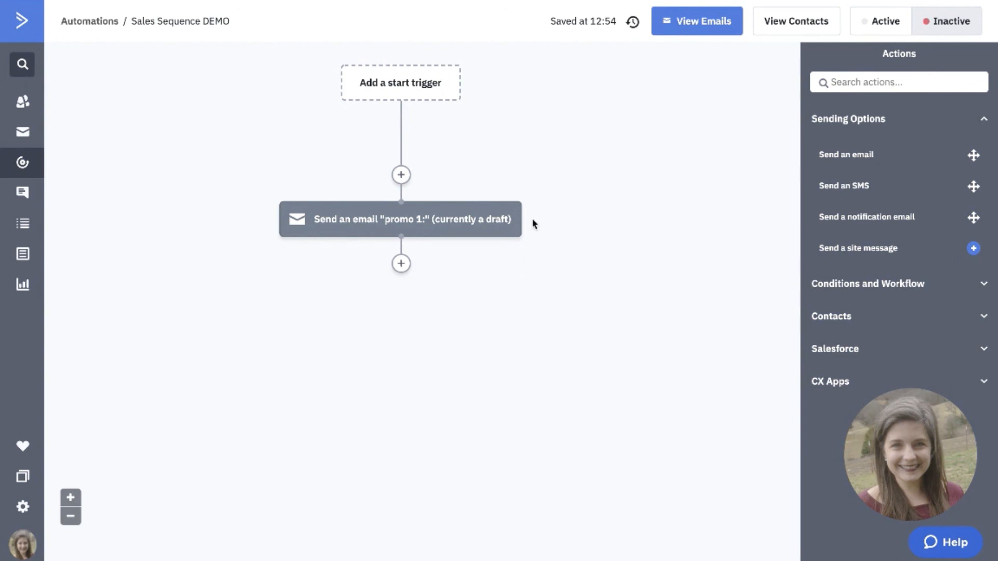
pyautogui.moveTo(452, 221)
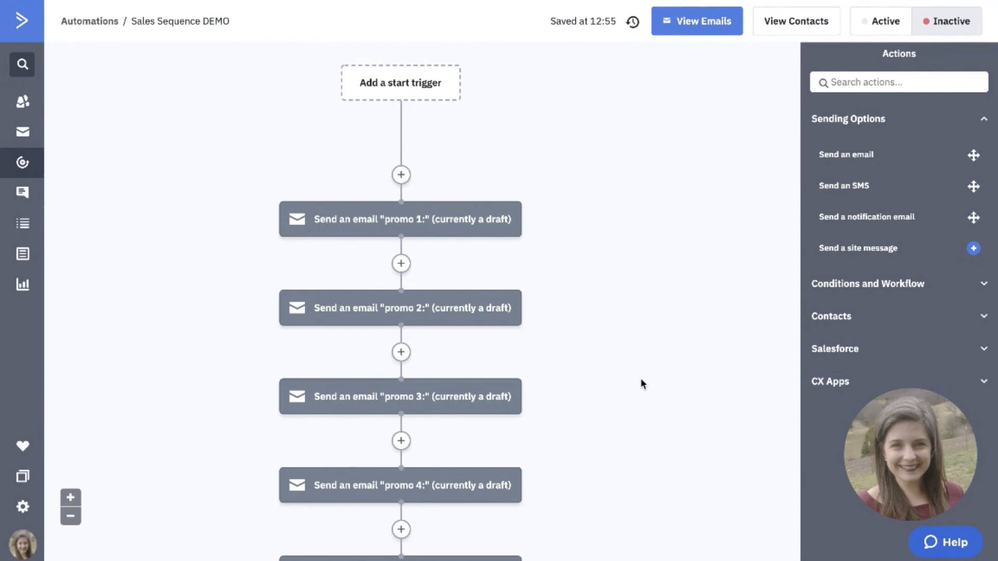
# Add a wait of 1 day between the promo 1 and promo 2 emails.
pyautogui.click(853, 284)
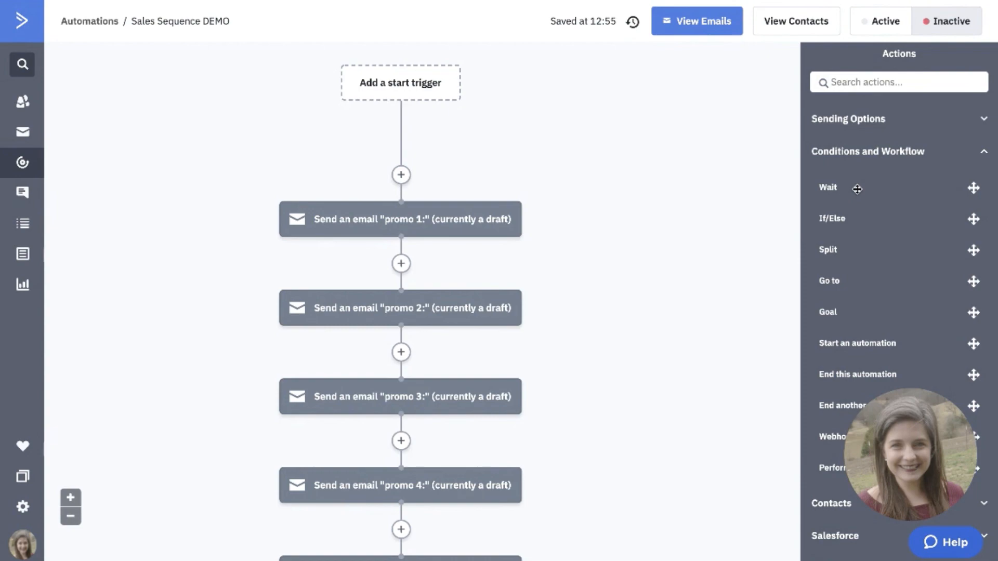
pyautogui.moveTo(857, 188); pyautogui.dragTo(431, 274)
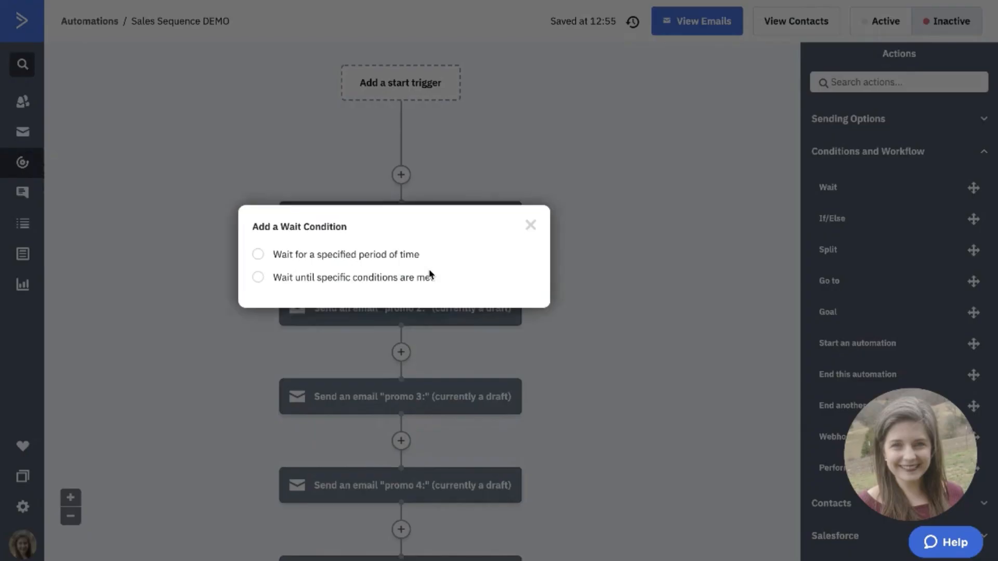
pyautogui.click(295, 260)
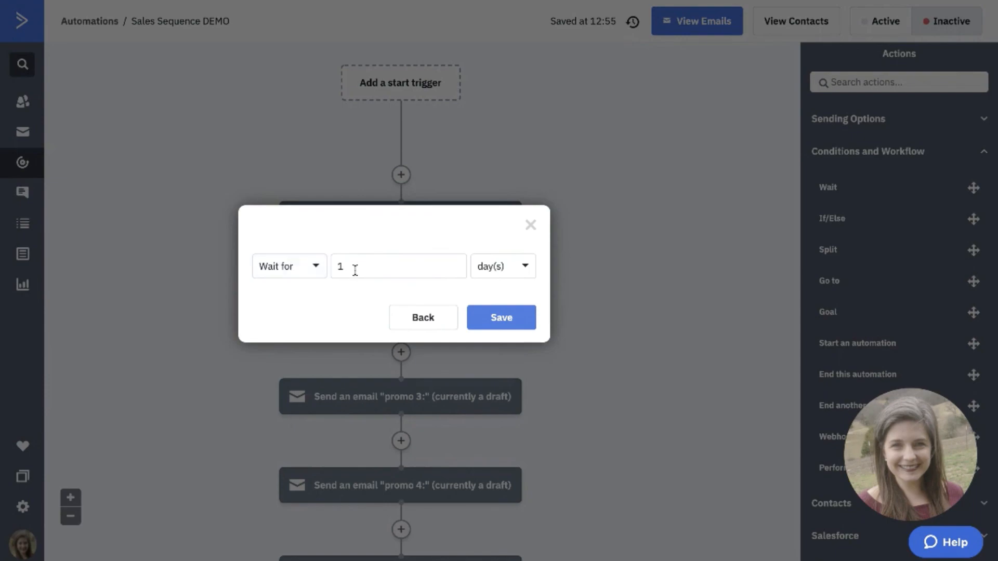
pyautogui.click(527, 323)
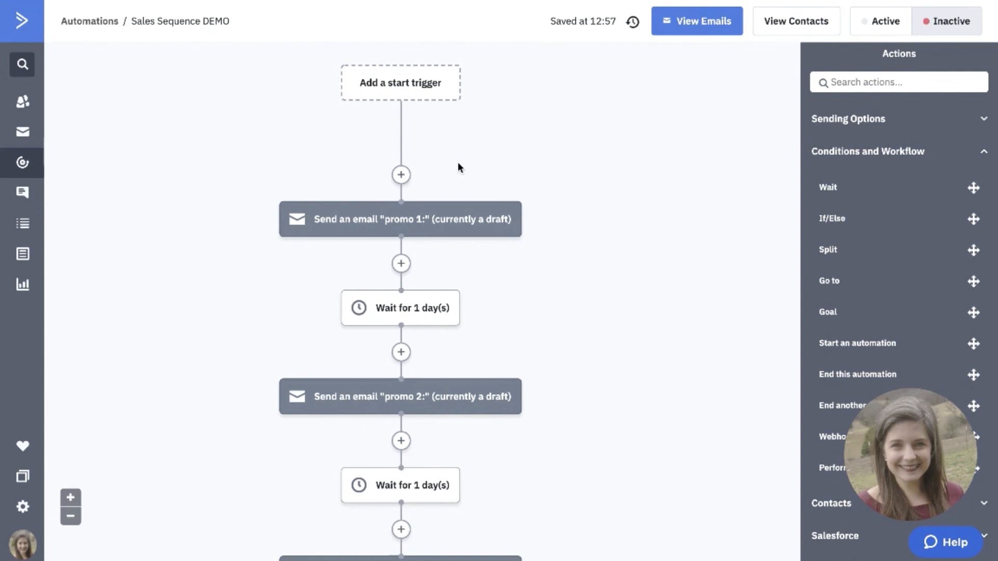
# Add a goal below the 7-day wait at the end of the flow and name it "Purchased X".
pyautogui.scroll(-10, 542, 175)
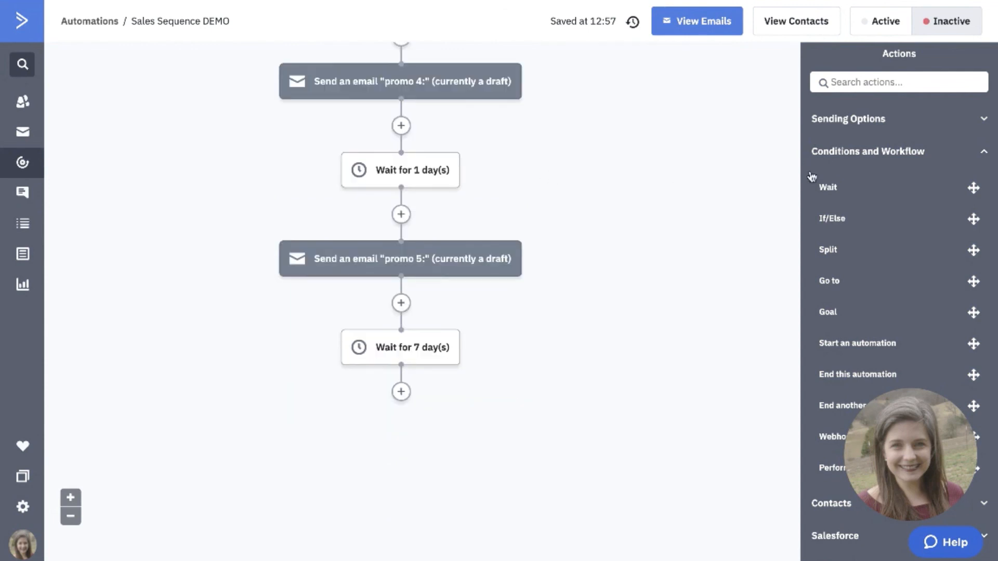
pyautogui.scroll(-1, 825, 229)
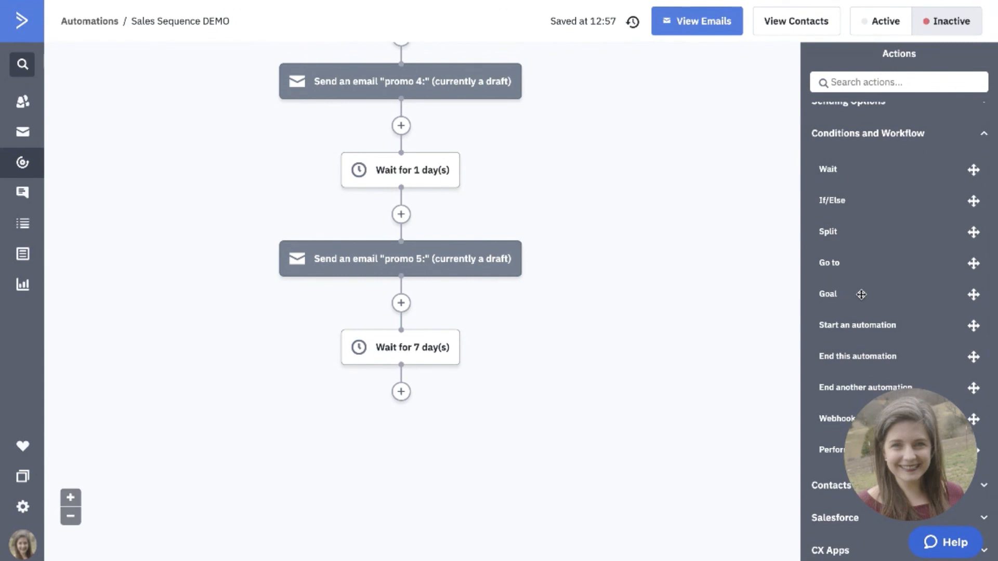
pyautogui.moveTo(861, 294); pyautogui.dragTo(411, 404)
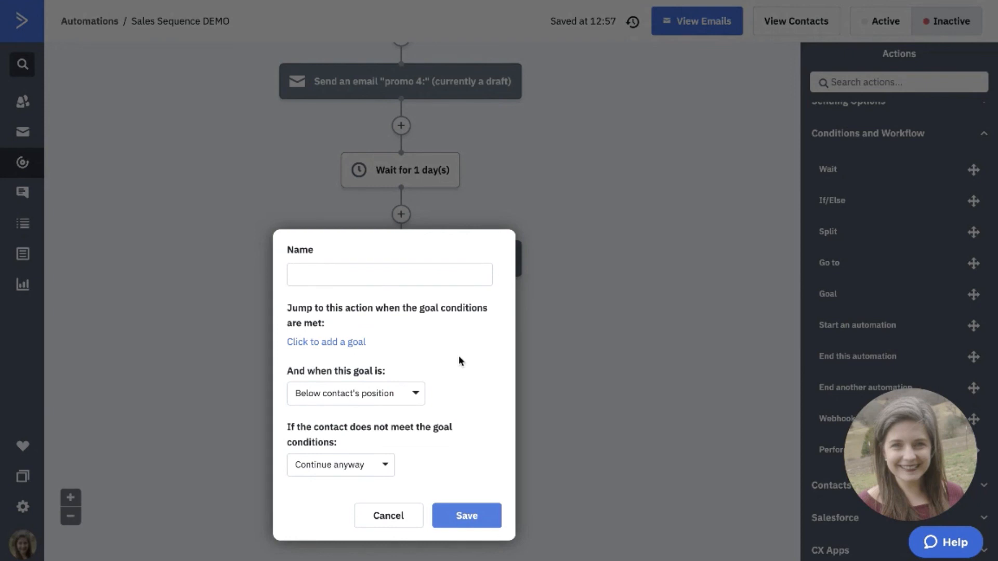
pyautogui.write('Purchased X')
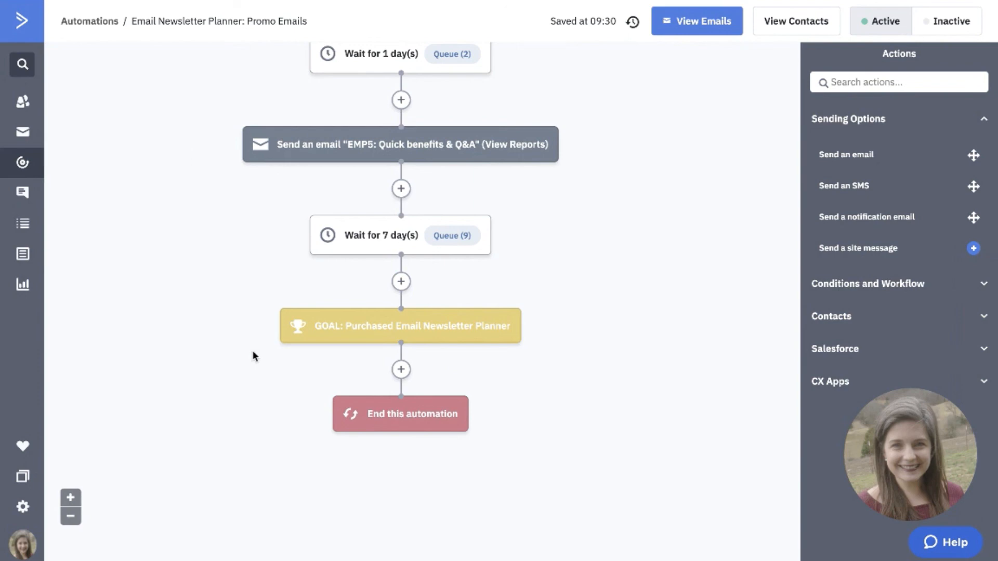
# Set the goal condition to being in the list "Students: 90-Day Newsletter Planner" and save the condition.
pyautogui.moveTo(322, 327)
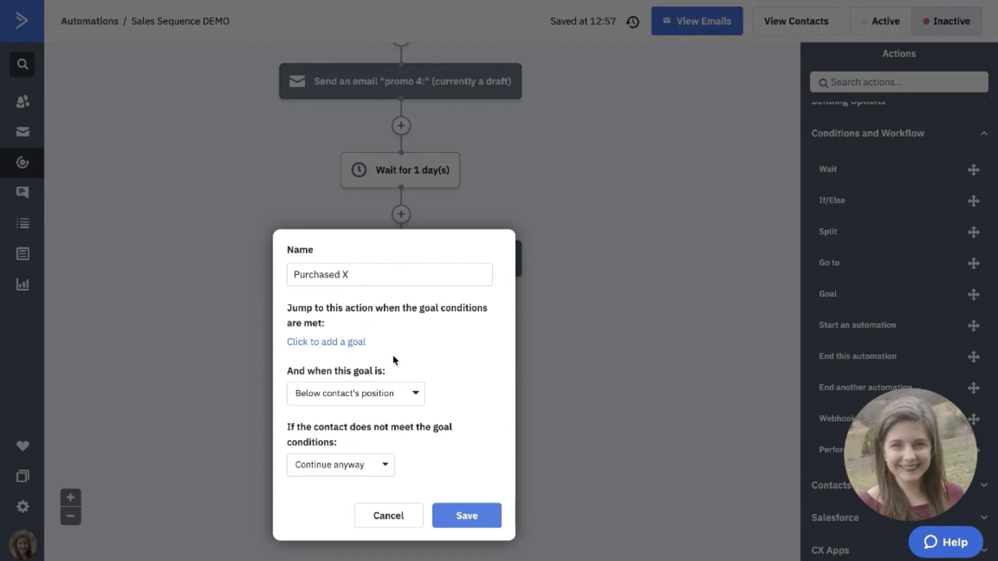
pyautogui.click(358, 343)
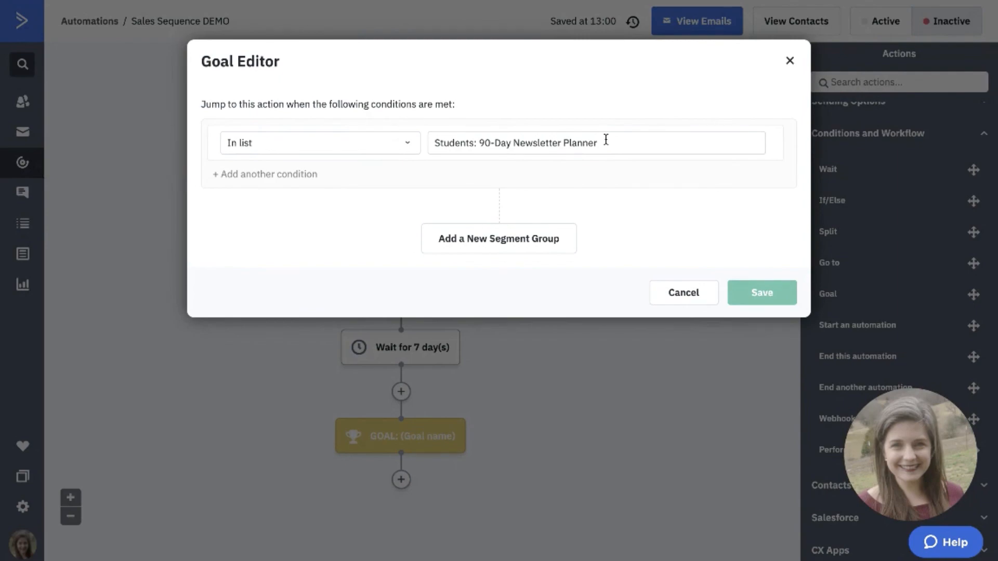
pyautogui.click(759, 292)
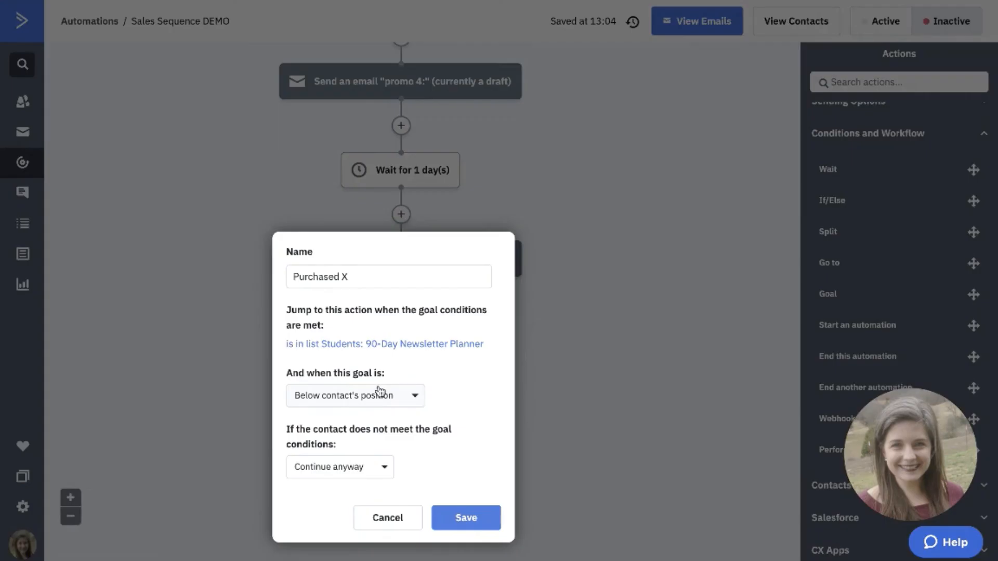
# Apply the goal when it is below the contact's position, end the automation if its conditions are not met, and save the goal.
pyautogui.click(379, 395)
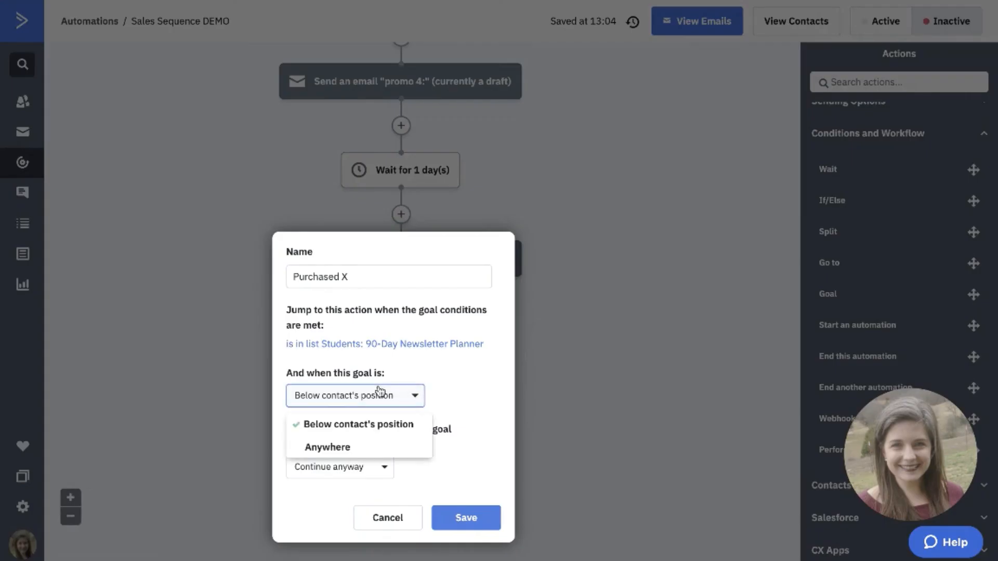
pyautogui.click(366, 421)
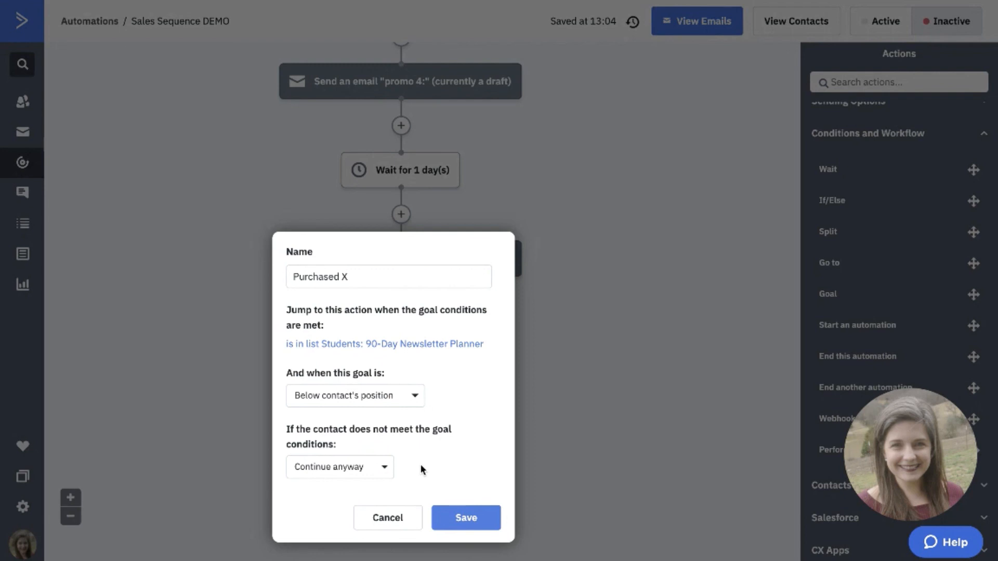
pyautogui.click(383, 469)
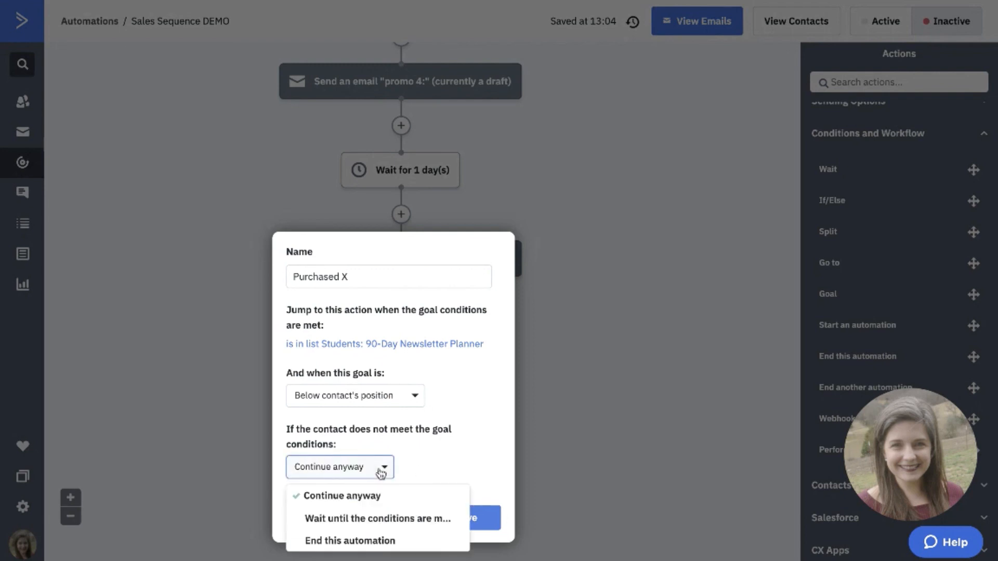
pyautogui.click(370, 542)
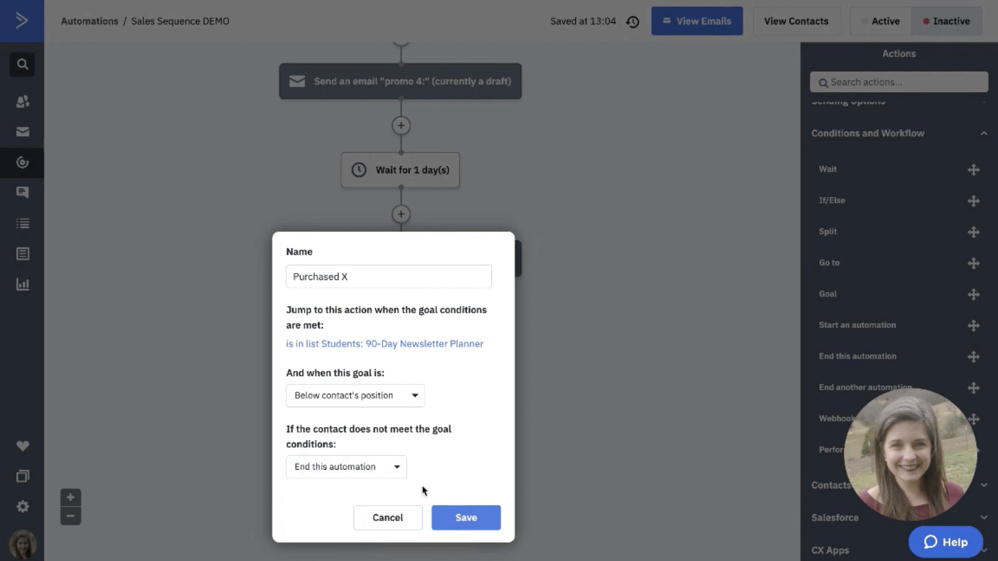
pyautogui.click(457, 522)
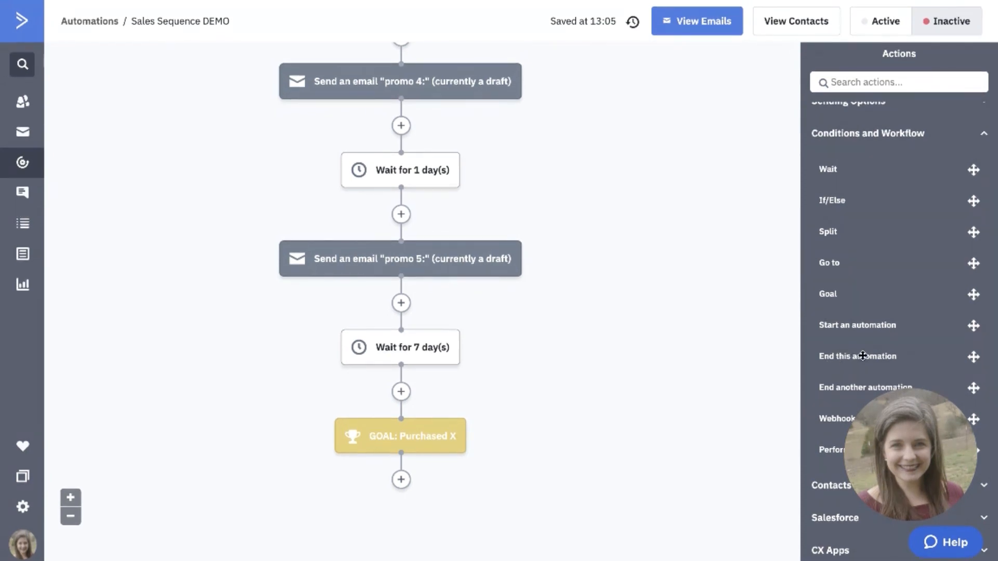
# Add an End this automation action below the Purchased X goal.
pyautogui.moveTo(863, 357); pyautogui.dragTo(453, 482)
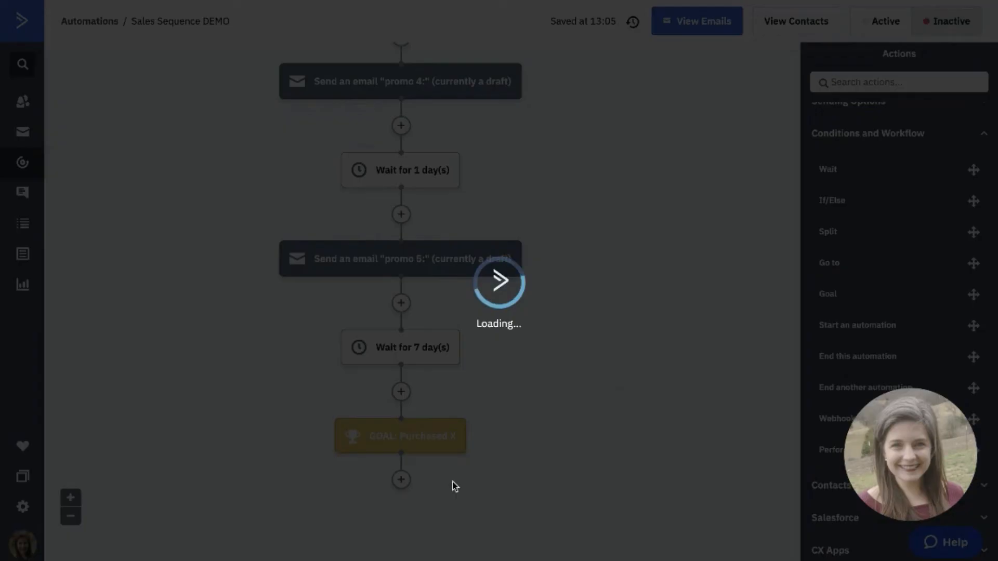
pyautogui.scroll(-2, 481, 419)
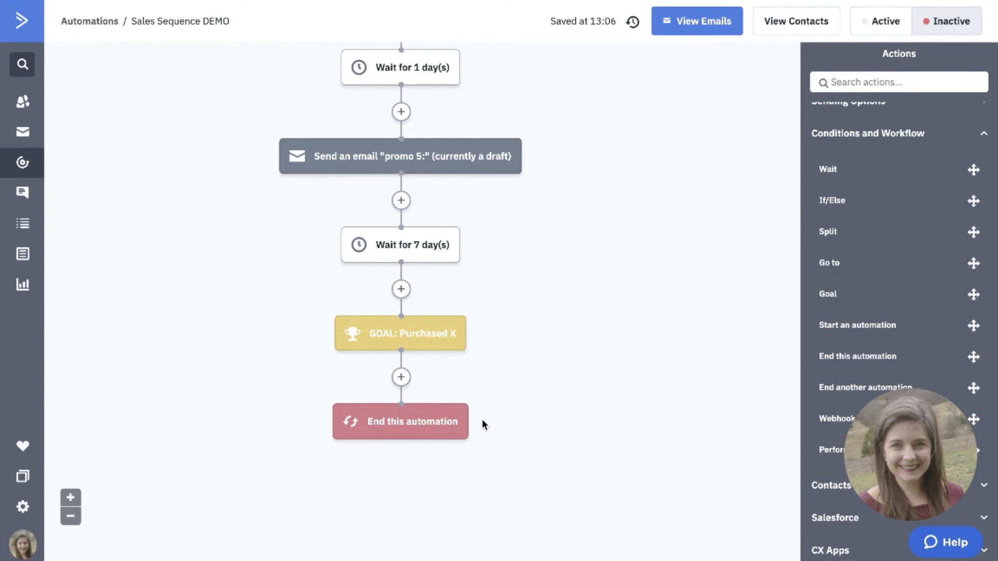
# Review the whole Sales Sequence DEMO flow, from the start trigger placeholder through the emails and waits to the goal and end action.
pyautogui.scroll(15, 628, 188)
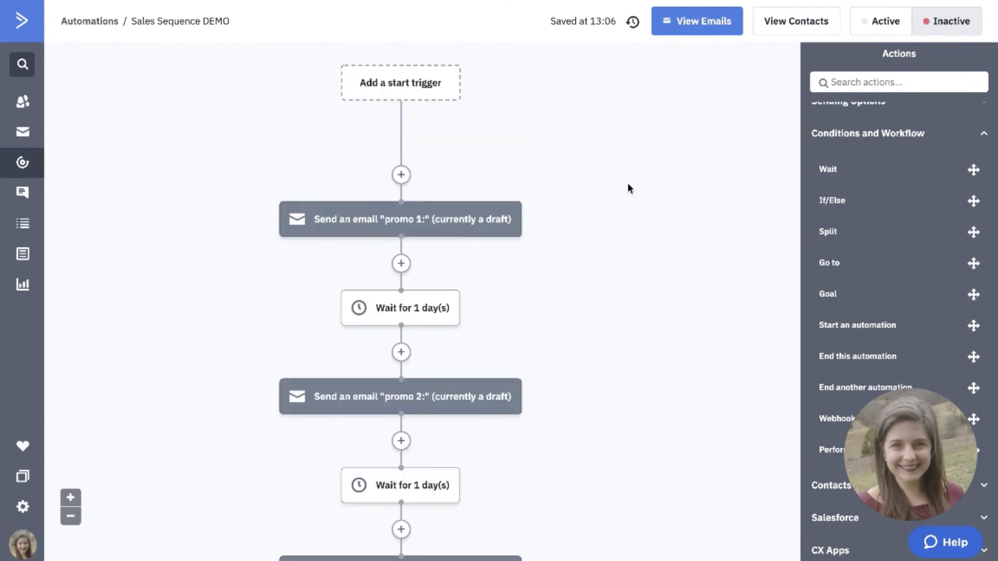
pyautogui.scroll(-4, 586, 353)
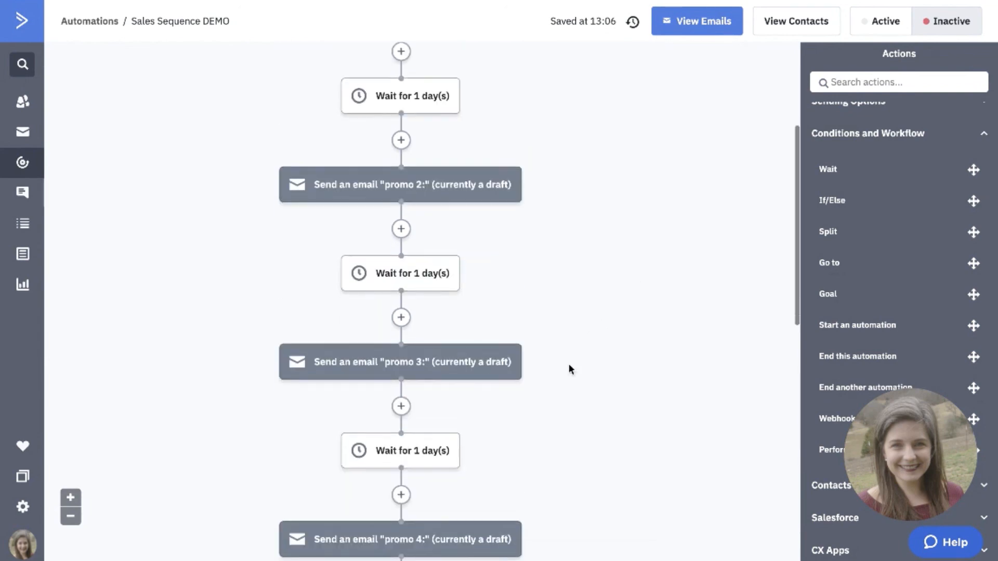
pyautogui.scroll(-5, 541, 514)
pyautogui.scroll(7, 541, 514)
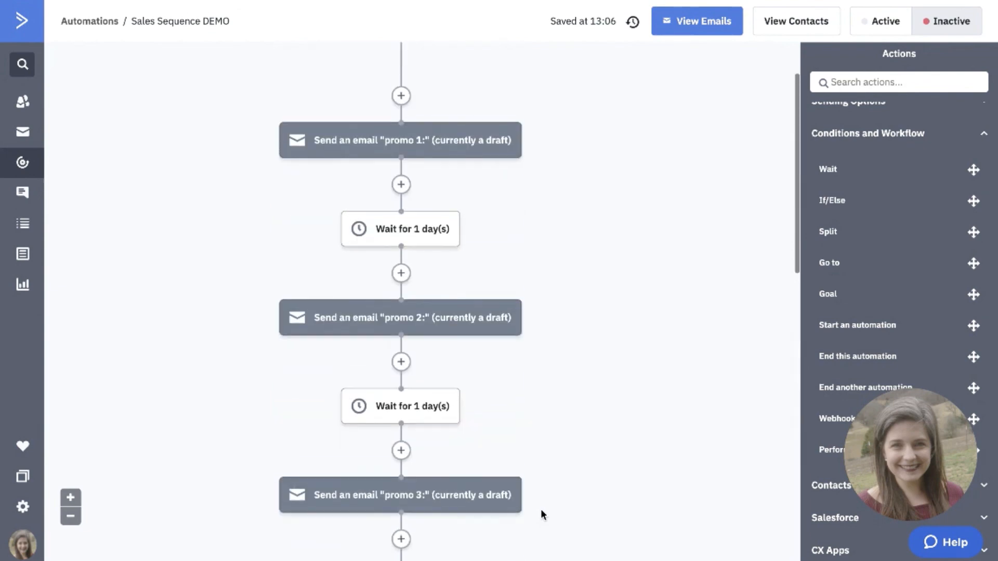
pyautogui.moveTo(497, 128)
pyautogui.scroll(-9, 497, 406)
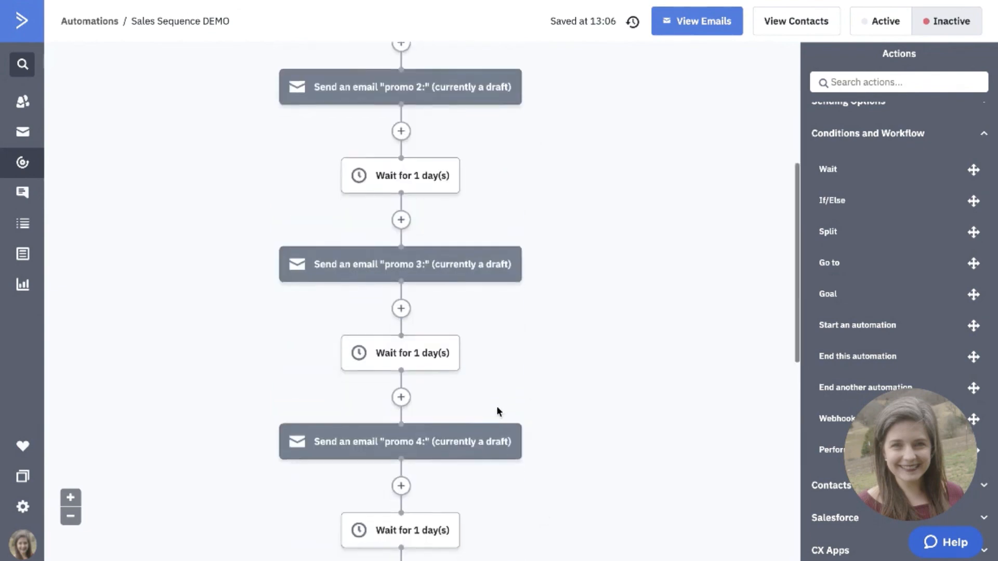
pyautogui.scroll(-4, 497, 406)
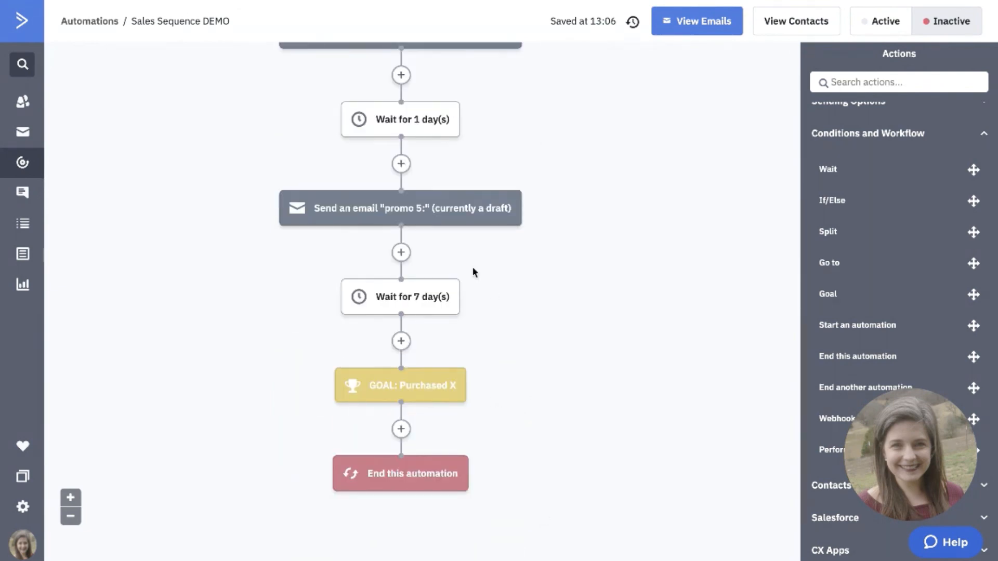
pyautogui.moveTo(376, 315)
pyautogui.moveTo(466, 385)
pyautogui.scroll(10, 523, 450)
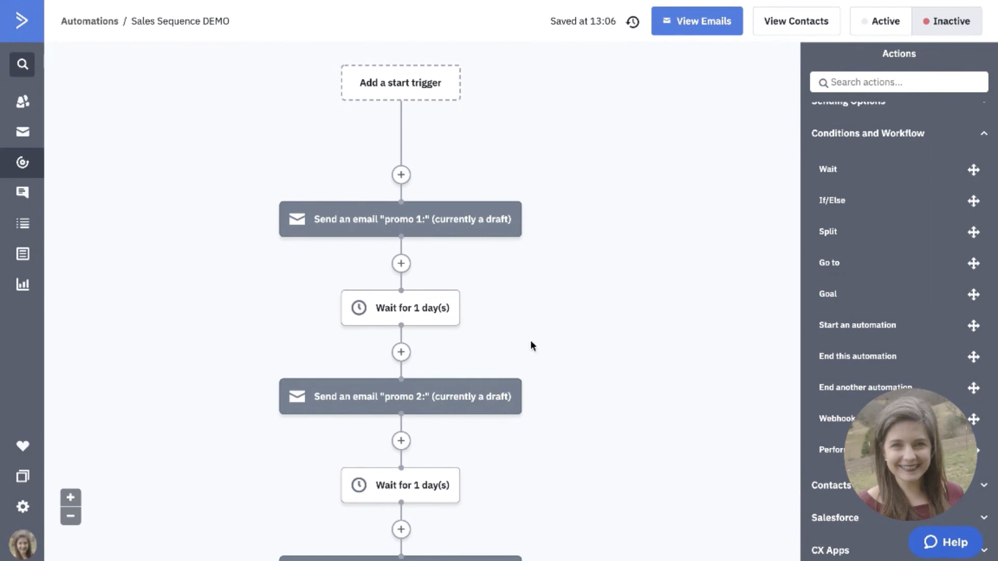
pyautogui.moveTo(470, 216)
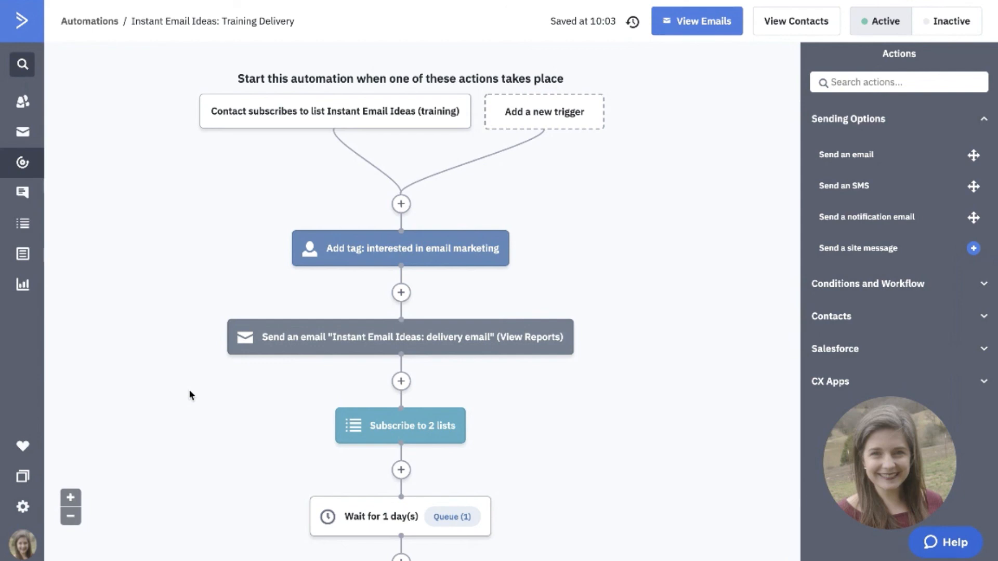
# Examine the Instant Email Ideas: Training Delivery flow down to its Yes and No branches, and view the available condition and workflow actions.
pyautogui.scroll(-3, 189, 390)
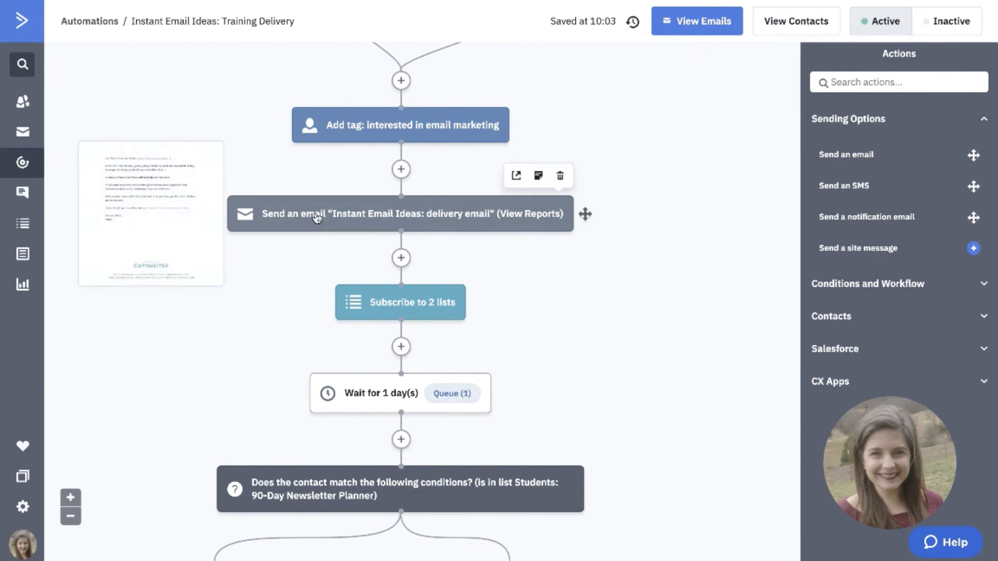
pyautogui.scroll(-3, 260, 356)
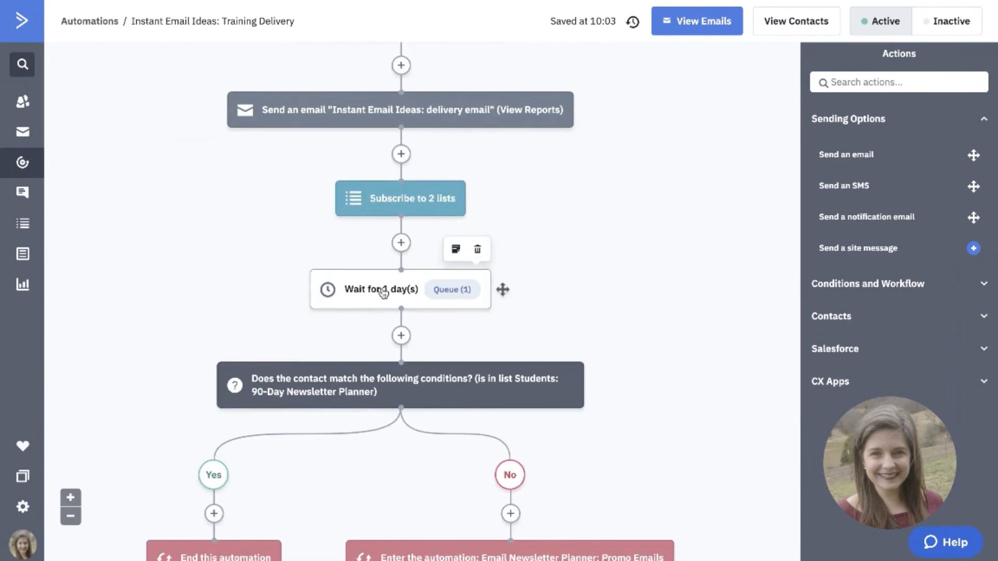
pyautogui.scroll(-3, 294, 394)
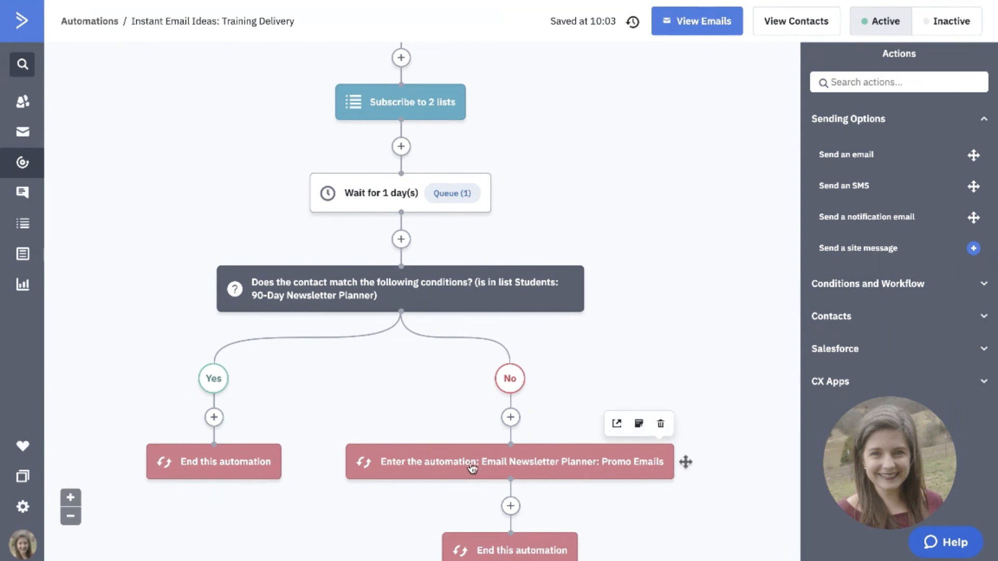
pyautogui.scroll(-1, 471, 469)
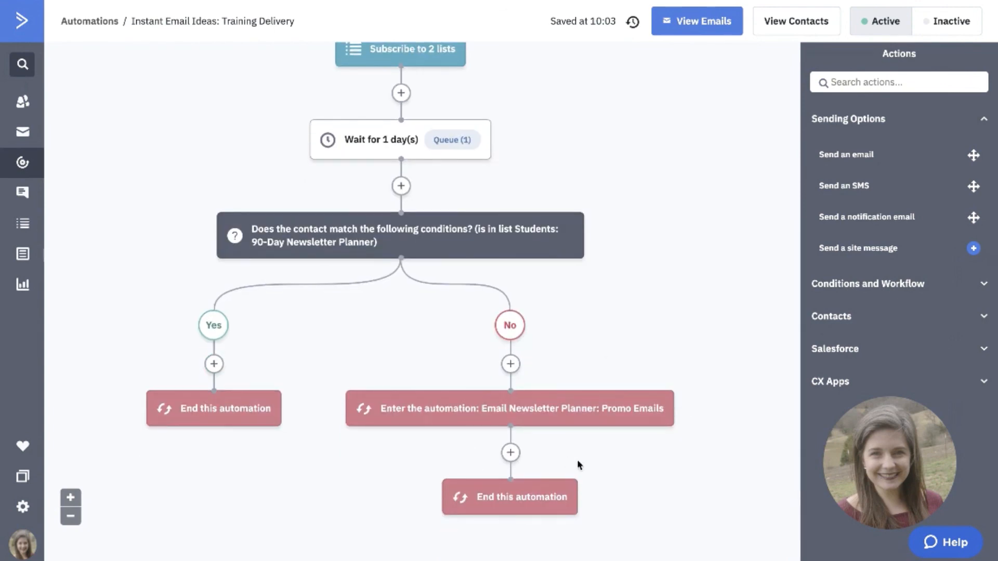
pyautogui.moveTo(591, 425)
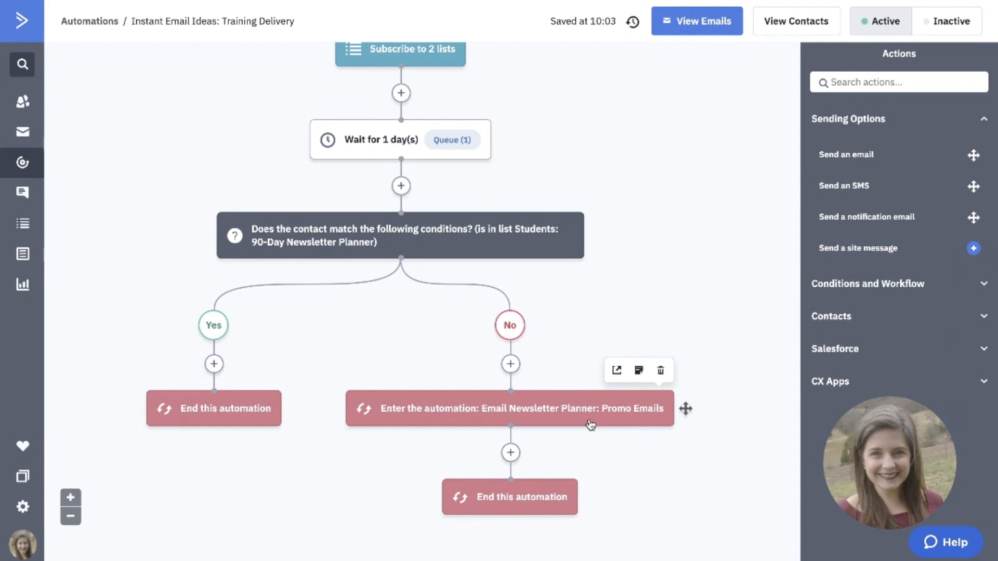
pyautogui.click(825, 283)
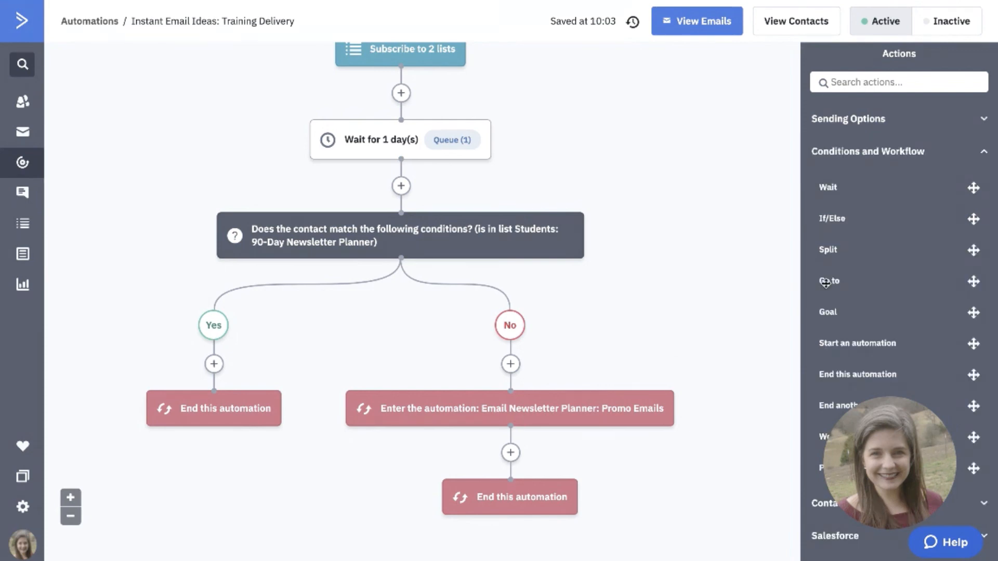
pyautogui.scroll(-1, 825, 284)
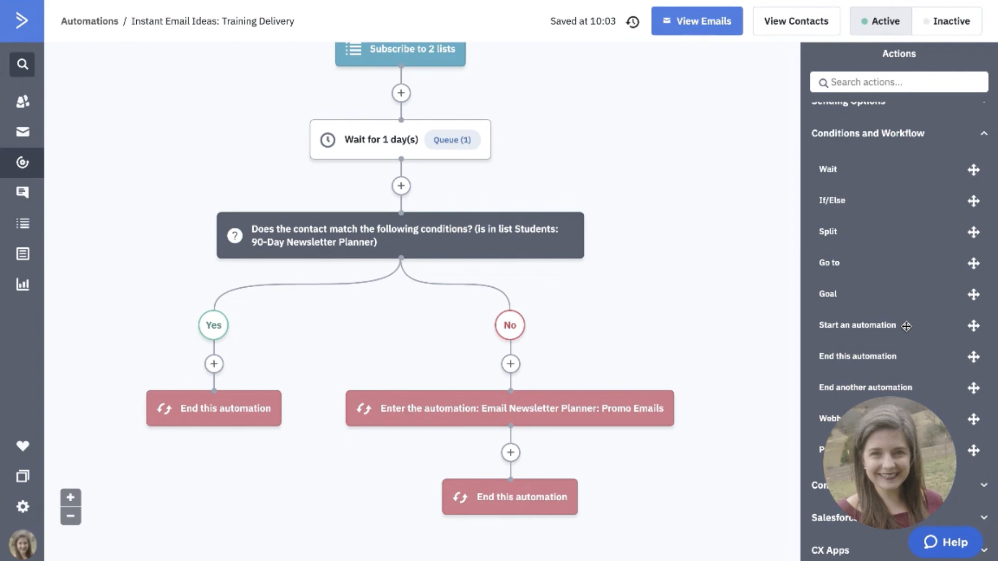
# Choose "Email Newsletter Planner: Promo Emails" as the automation to enter in the No branch and save the action.
pyautogui.click(489, 408)
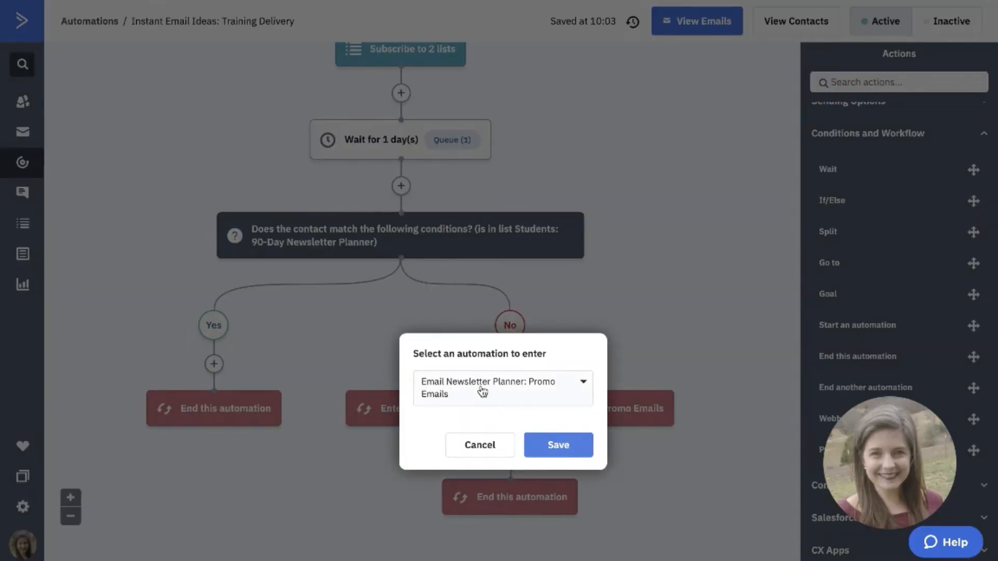
pyautogui.click(482, 390)
pyautogui.scroll(-2, 481, 457)
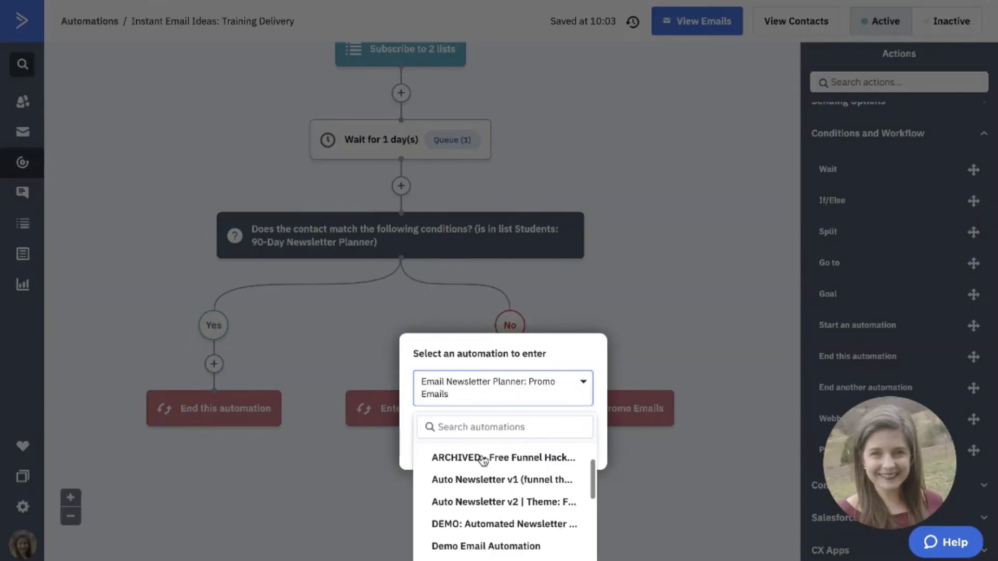
pyautogui.scroll(-3, 483, 460)
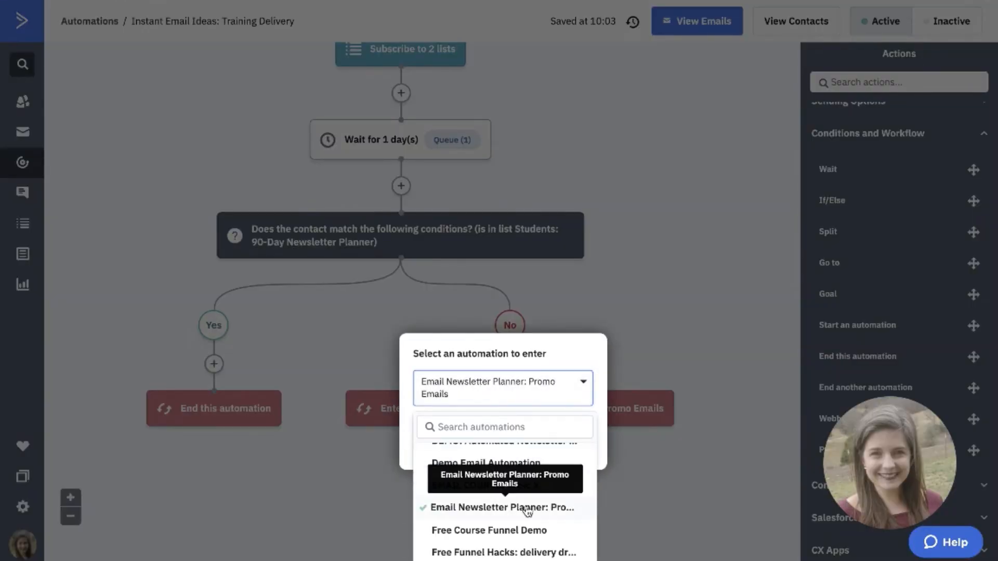
pyautogui.click(527, 508)
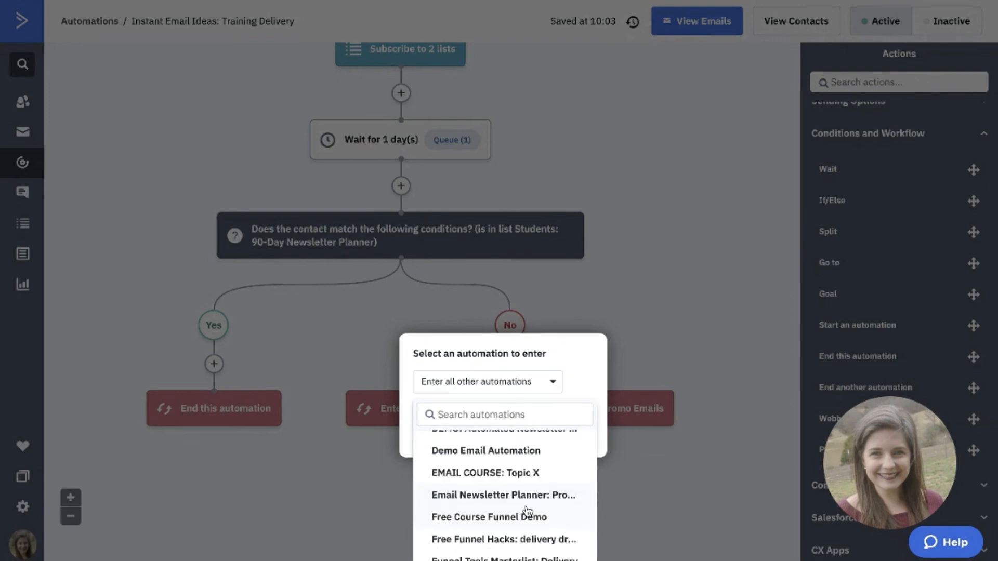
pyautogui.click(526, 499)
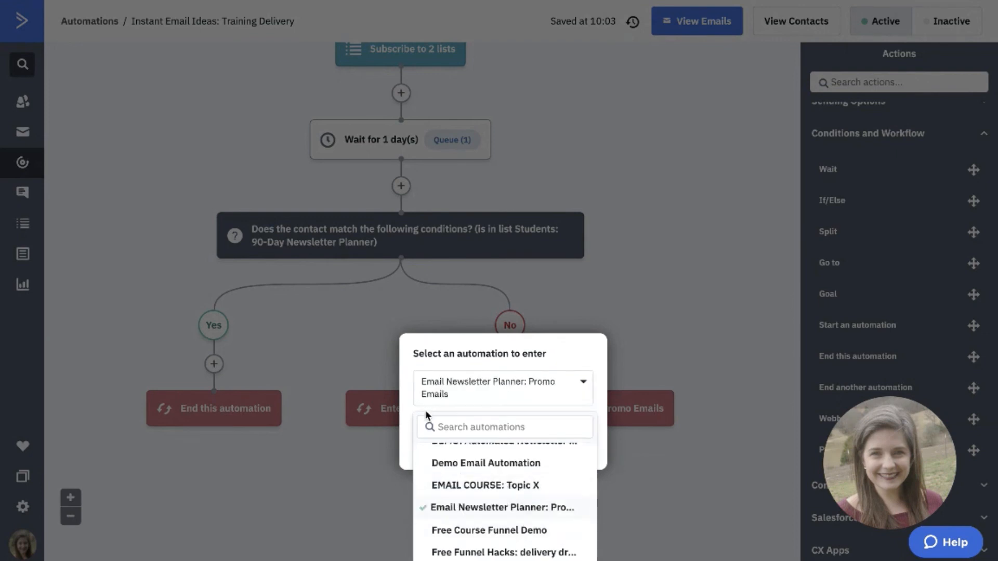
pyautogui.click(404, 415)
pyautogui.click(559, 445)
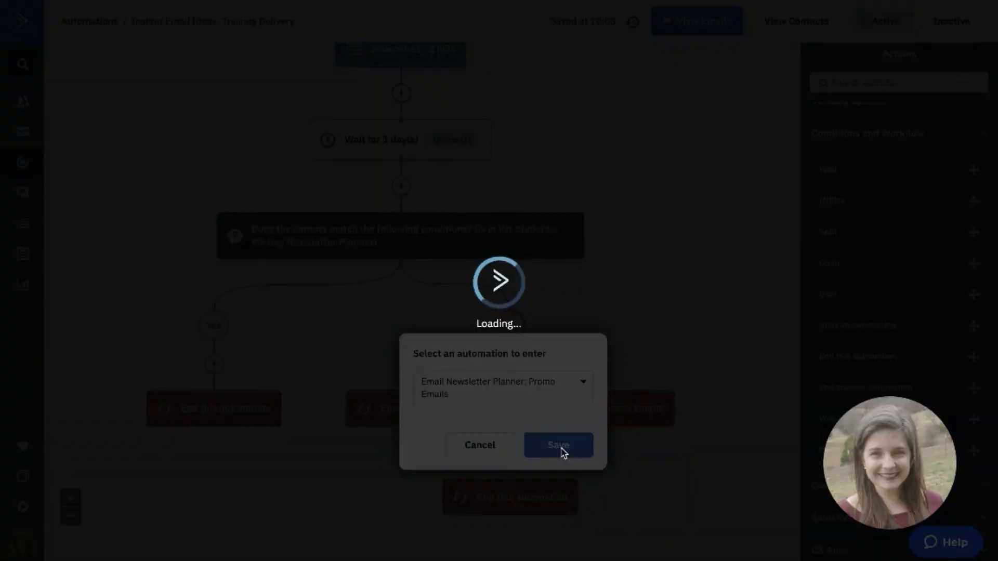